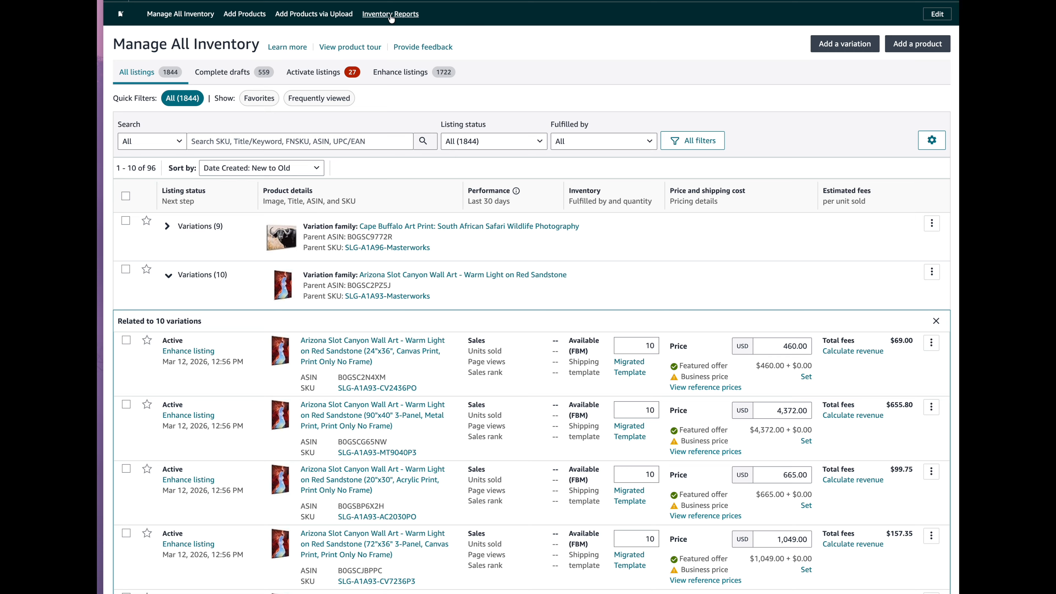
Step: Open the inventory reports page and choose Category Listings Report as the report type to request
{"action": "left_click", "coordinate": [390, 15]}
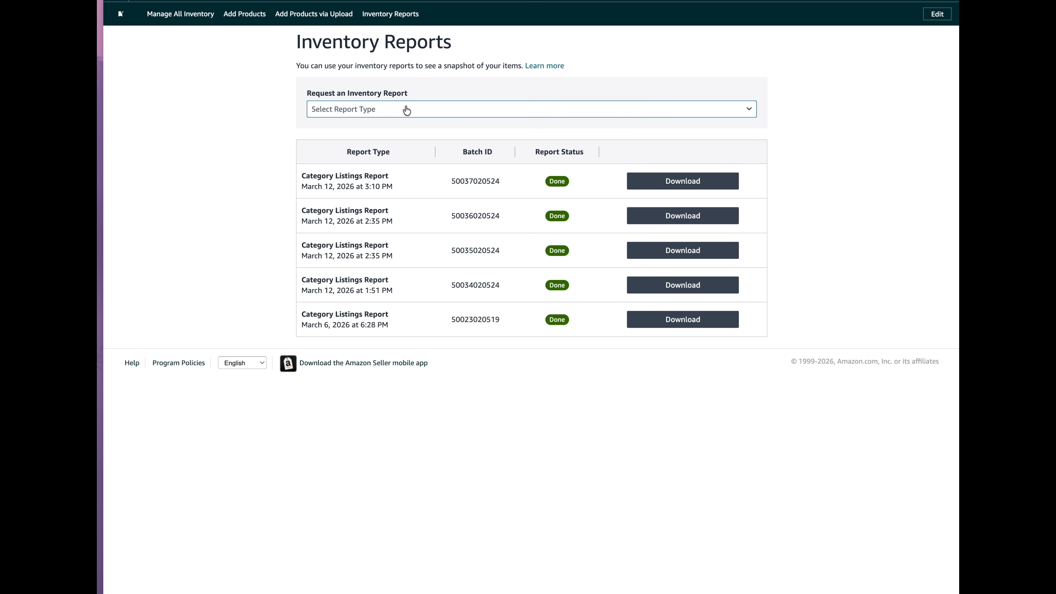
{"action": "left_click", "coordinate": [403, 108]}
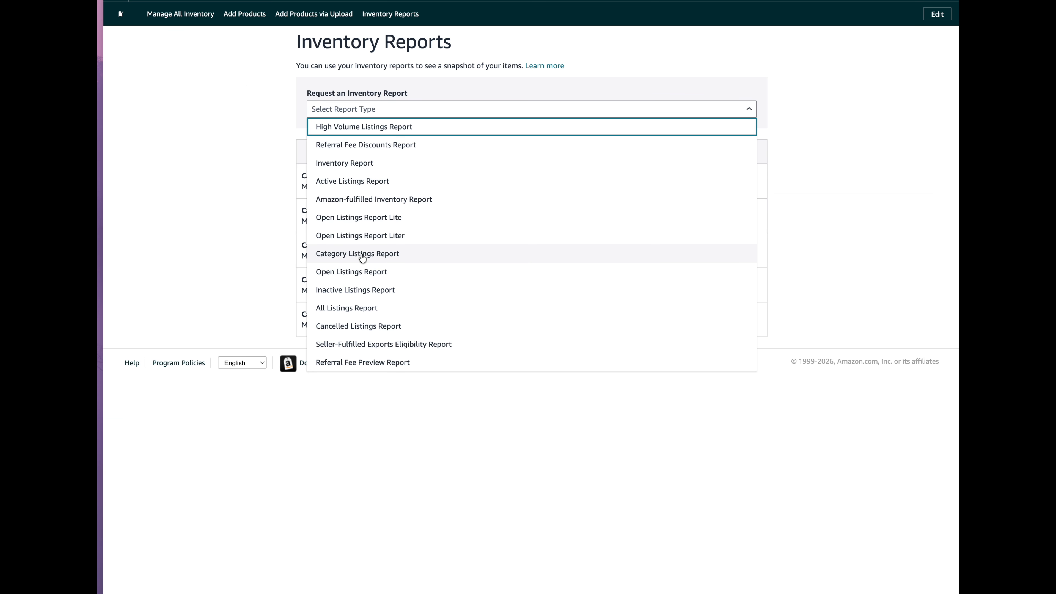
{"action": "left_click", "coordinate": [380, 258]}
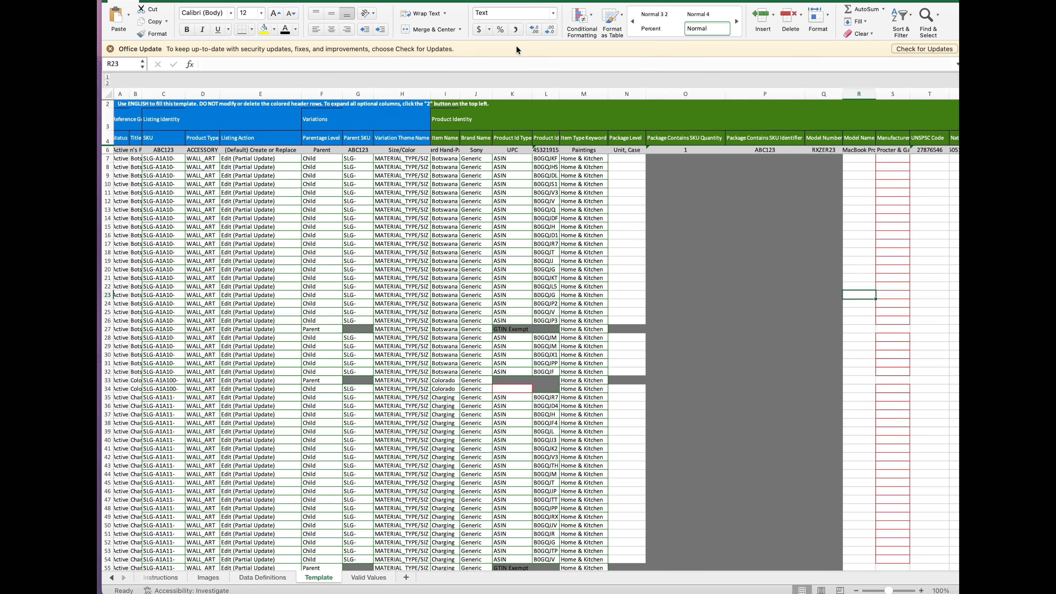
Step: Turn on filters for the column headers in row 4 of the Template sheet
{"action": "left_click", "coordinate": [107, 138]}
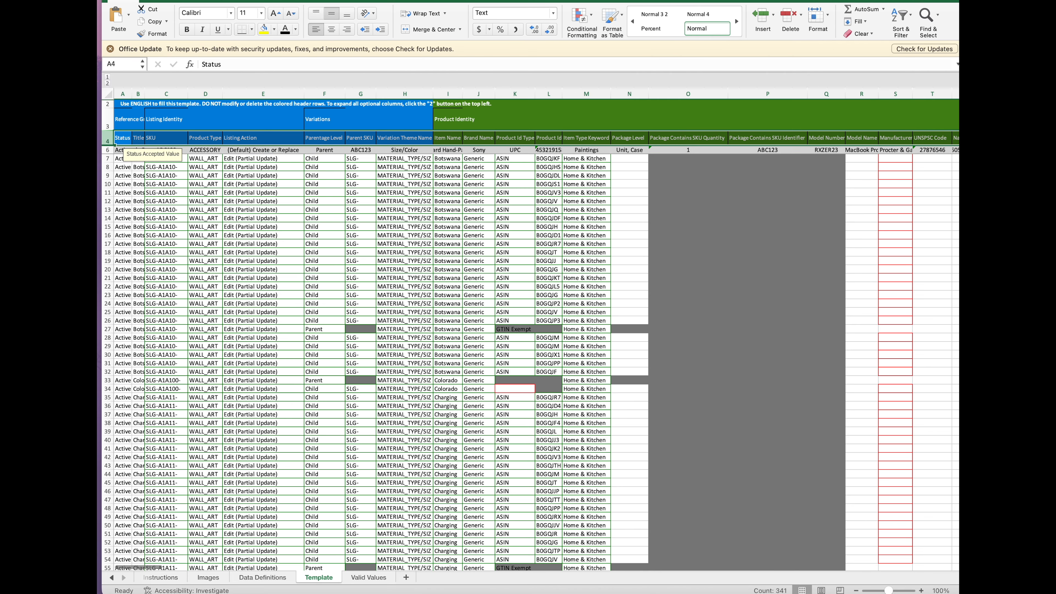
{"action": "left_click", "coordinate": [901, 21]}
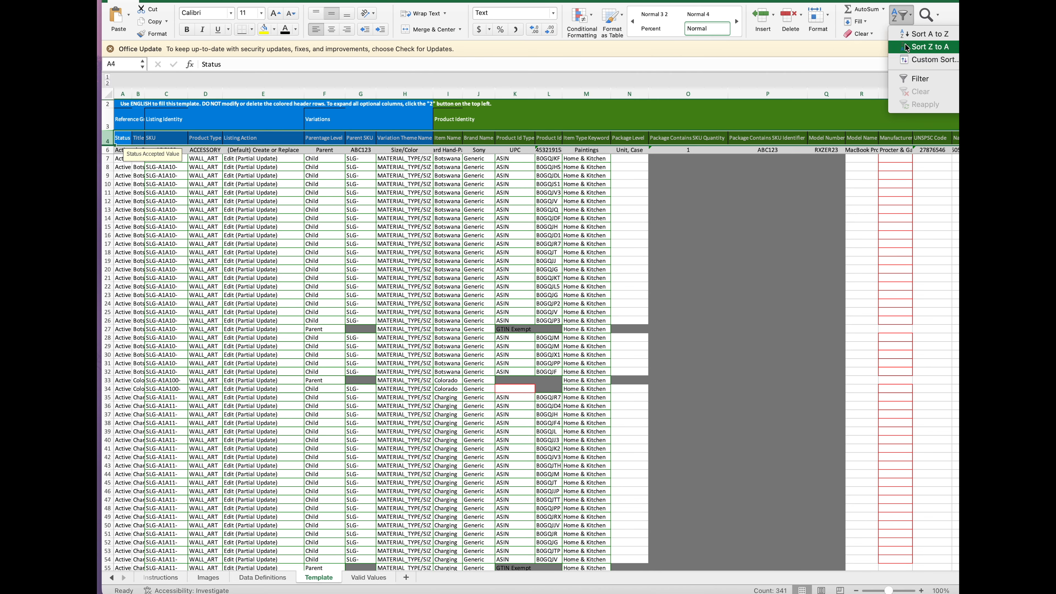
{"action": "left_click", "coordinate": [913, 78]}
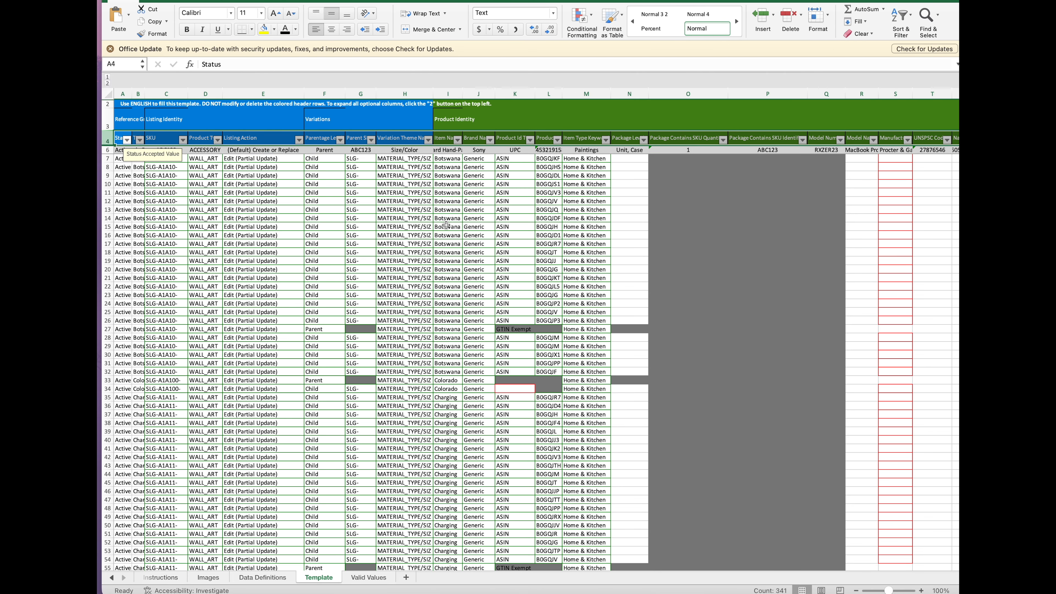
{"action": "left_click", "coordinate": [408, 219]}
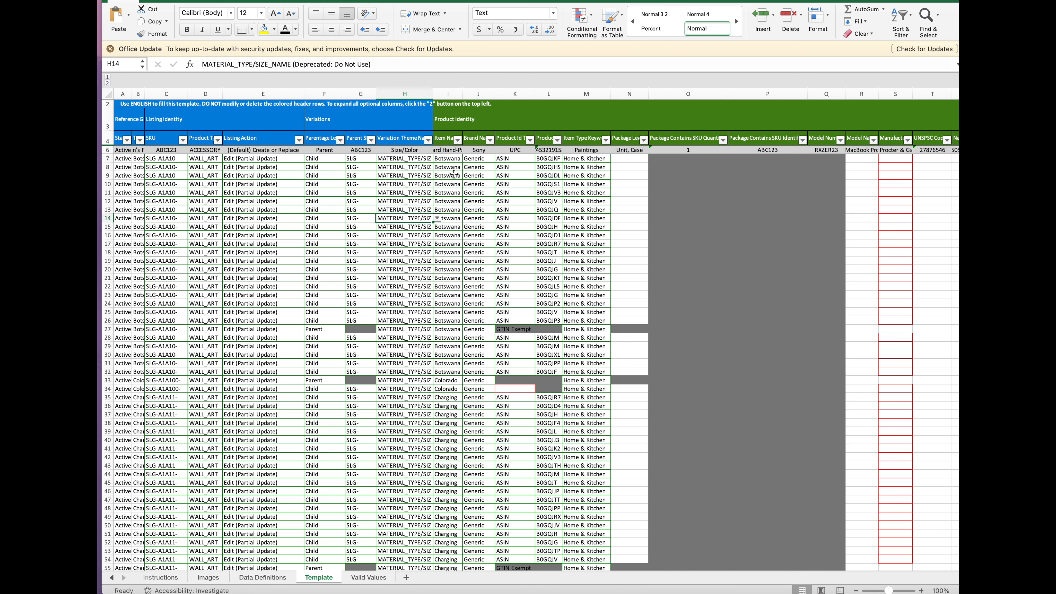
Step: Filter the Product Id Type column to show only blank entries
{"action": "left_click", "coordinate": [527, 95]}
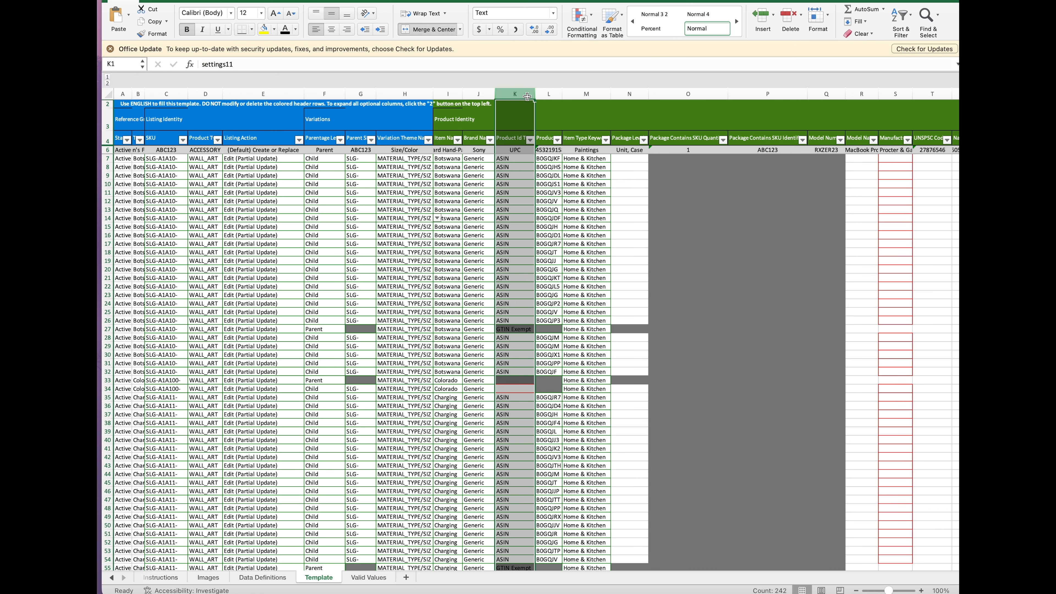
{"action": "left_click", "coordinate": [552, 119]}
{"action": "left_click", "coordinate": [520, 161]}
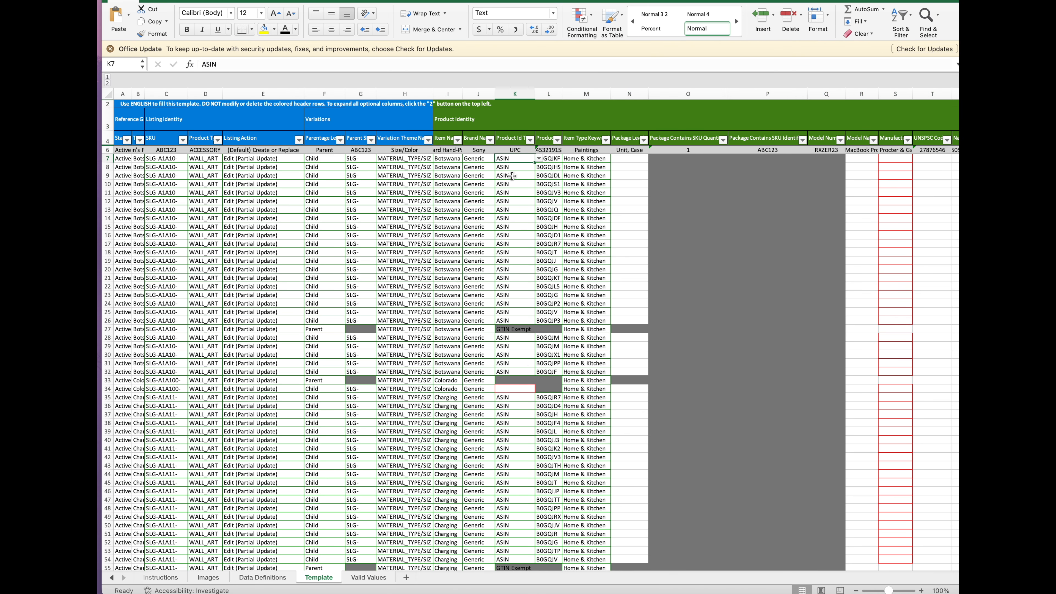
{"action": "left_click", "coordinate": [531, 141]}
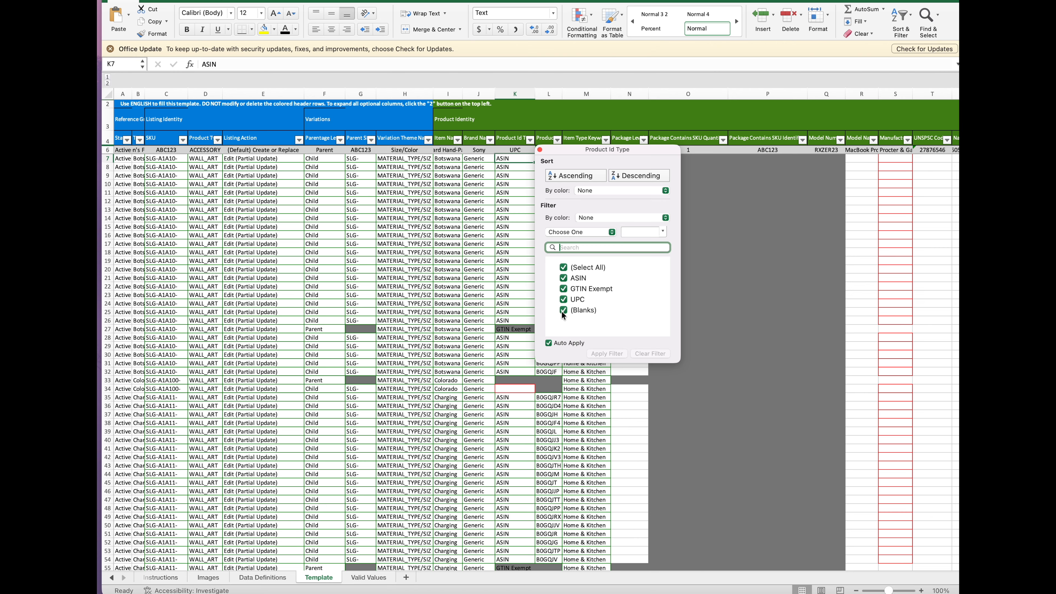
{"action": "key", "text": "Tab"}
{"action": "key", "text": "space"}
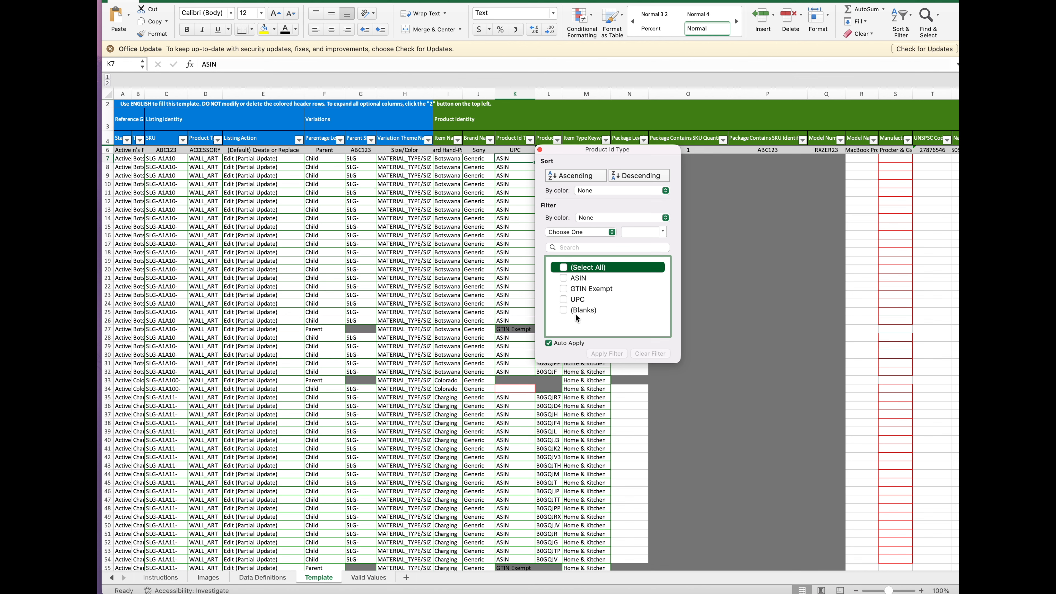
{"action": "left_click", "coordinate": [563, 310]}
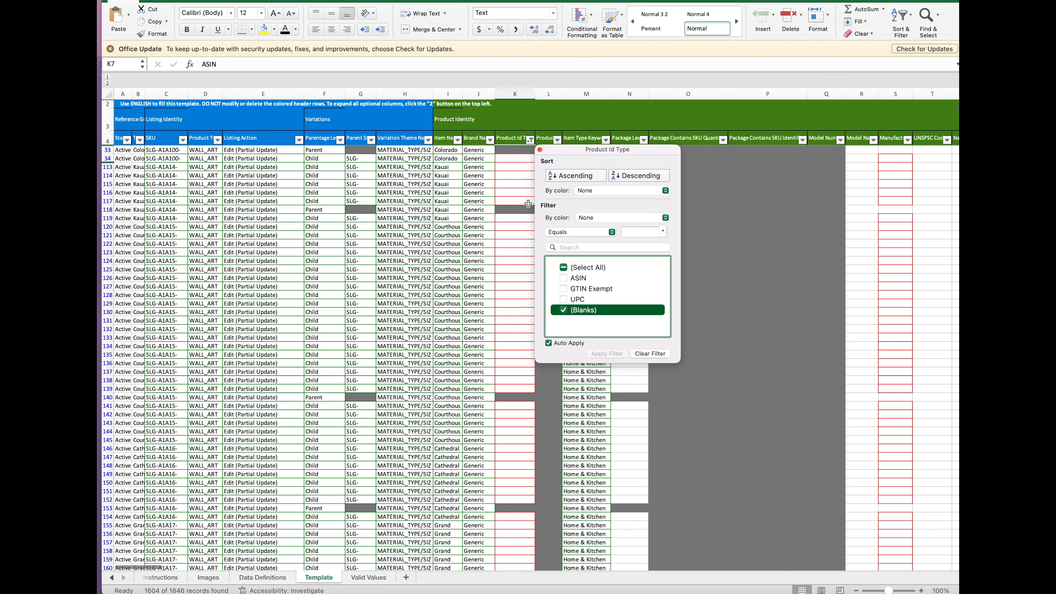
Step: Set the Product Id Type to GTIN Exempt in the first two filtered rows, K33 and K34
{"action": "left_click", "coordinate": [517, 168]}
{"action": "left_click", "coordinate": [516, 150]}
{"action": "left_click", "coordinate": [540, 150]}
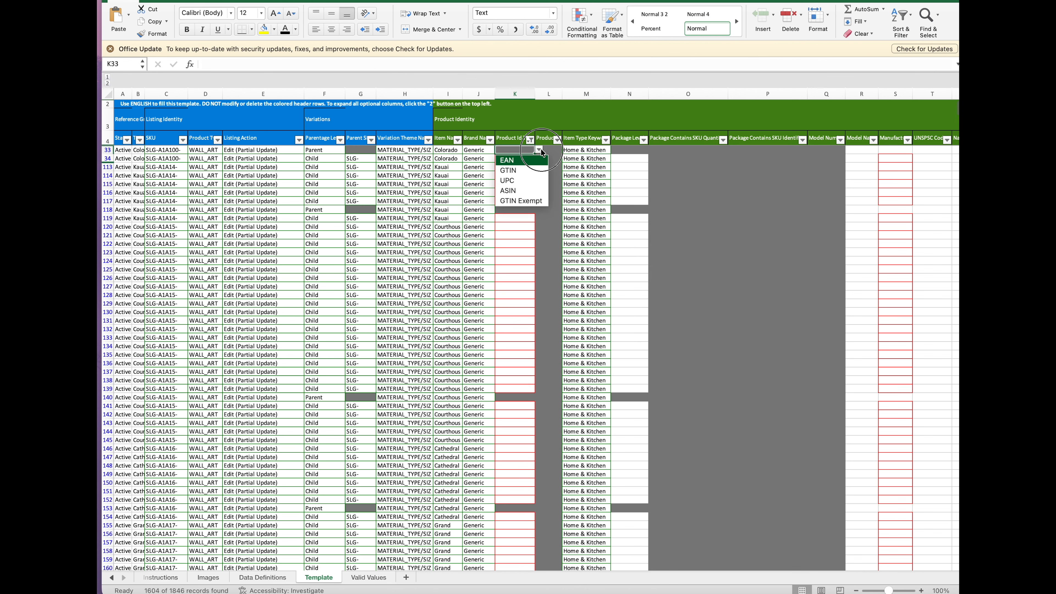
{"action": "left_click", "coordinate": [522, 200]}
{"action": "left_click", "coordinate": [518, 160]}
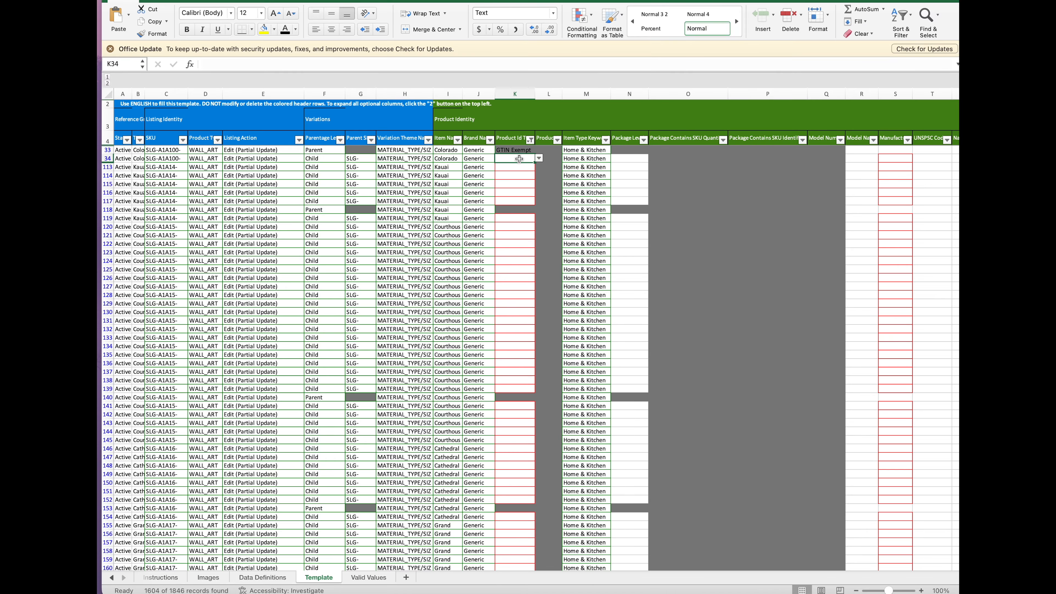
{"action": "left_click", "coordinate": [539, 158]}
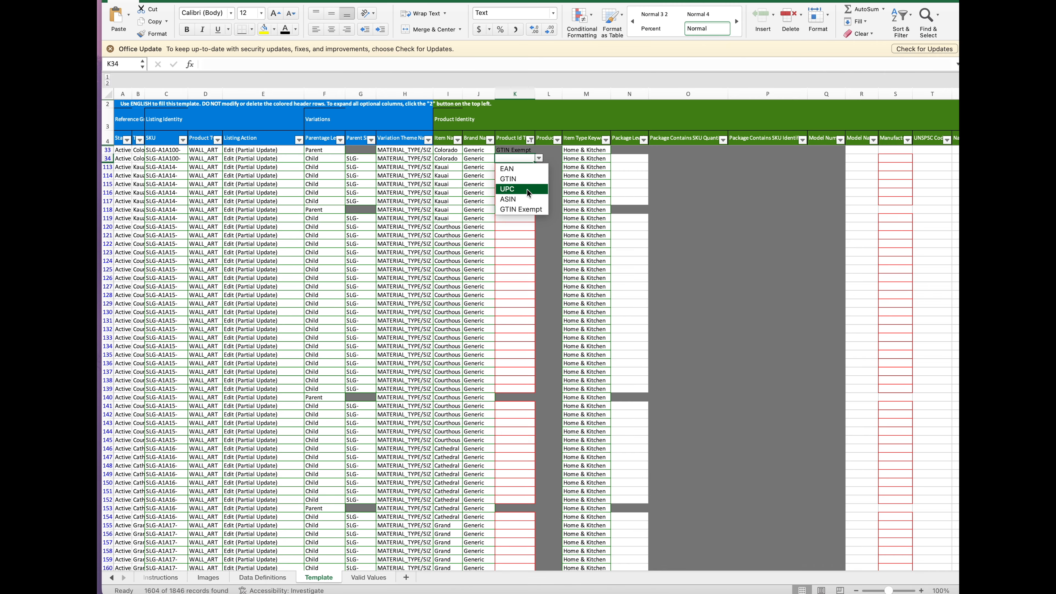
{"action": "left_click", "coordinate": [531, 208]}
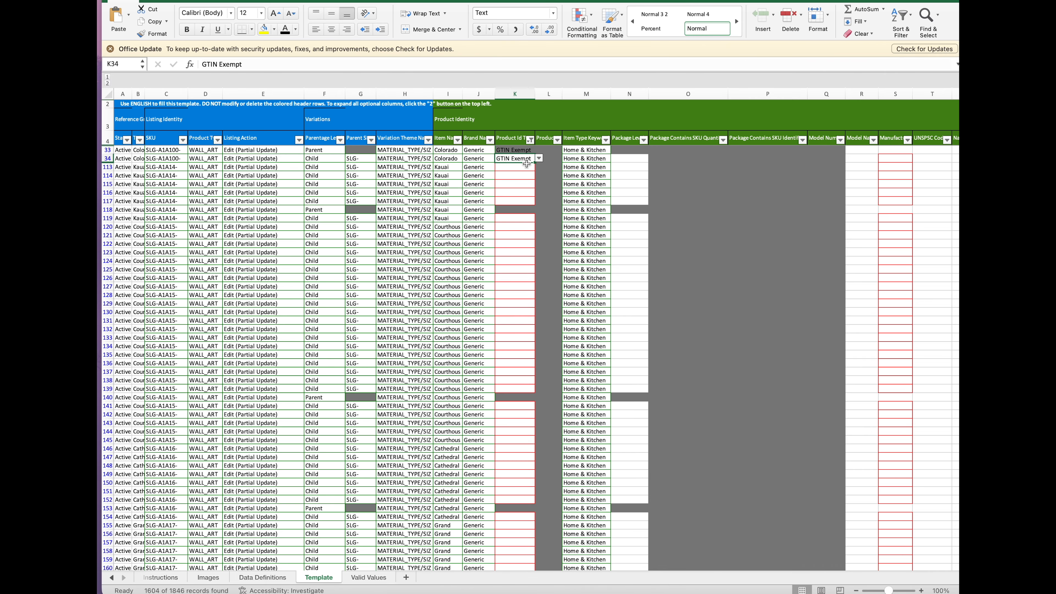
Step: Copy GTIN Exempt from K34 into the remaining filtered Product Id Type cells, from K113 down to row 1850
{"action": "key", "text": "super+c"}
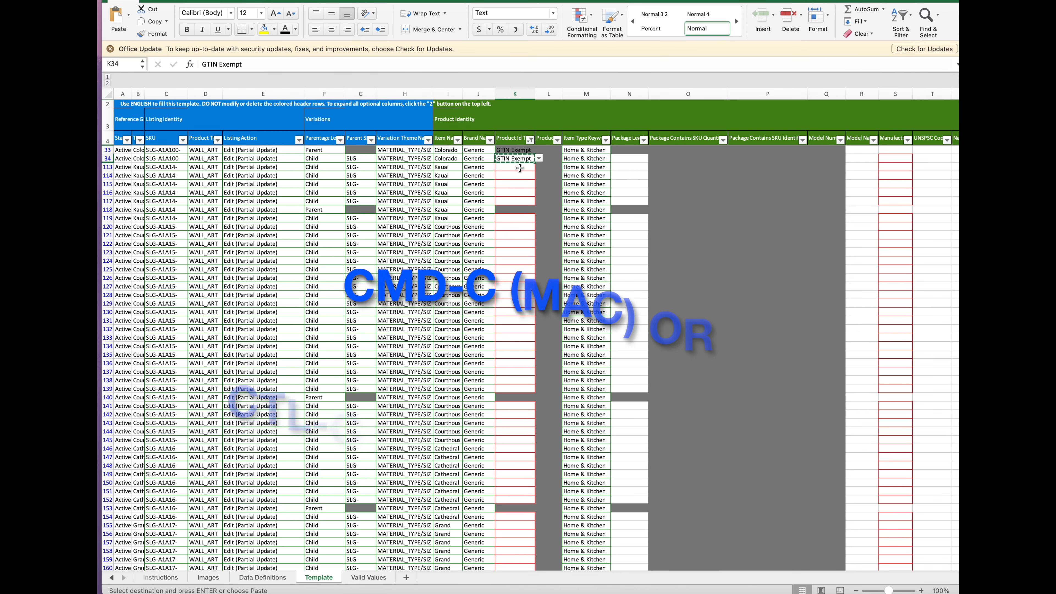
{"action": "left_click_drag", "start_coordinate": [526, 167], "coordinate": [505, 557]}
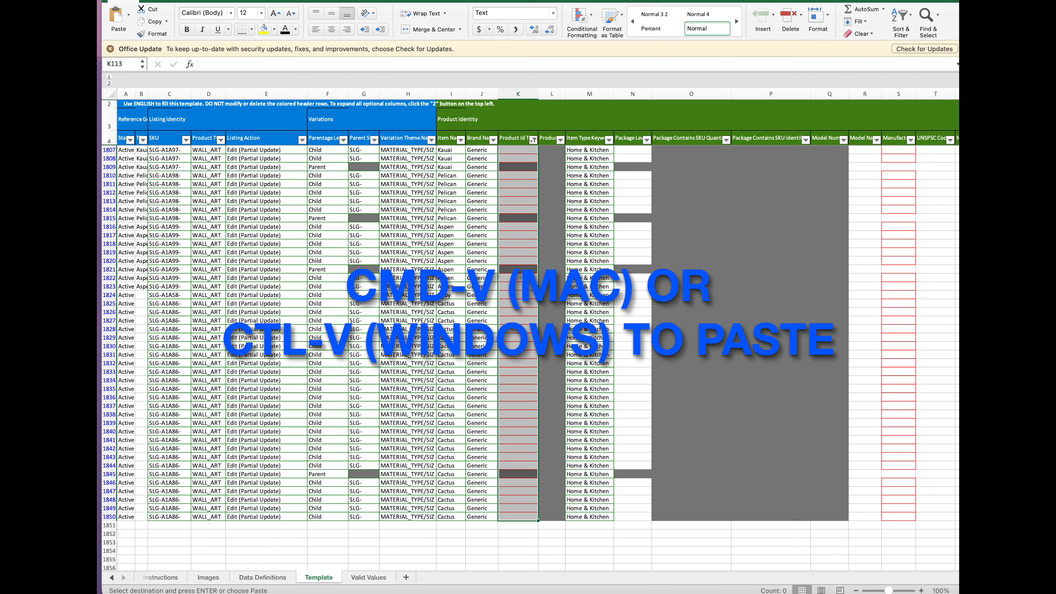
{"action": "key", "text": "super+v"}
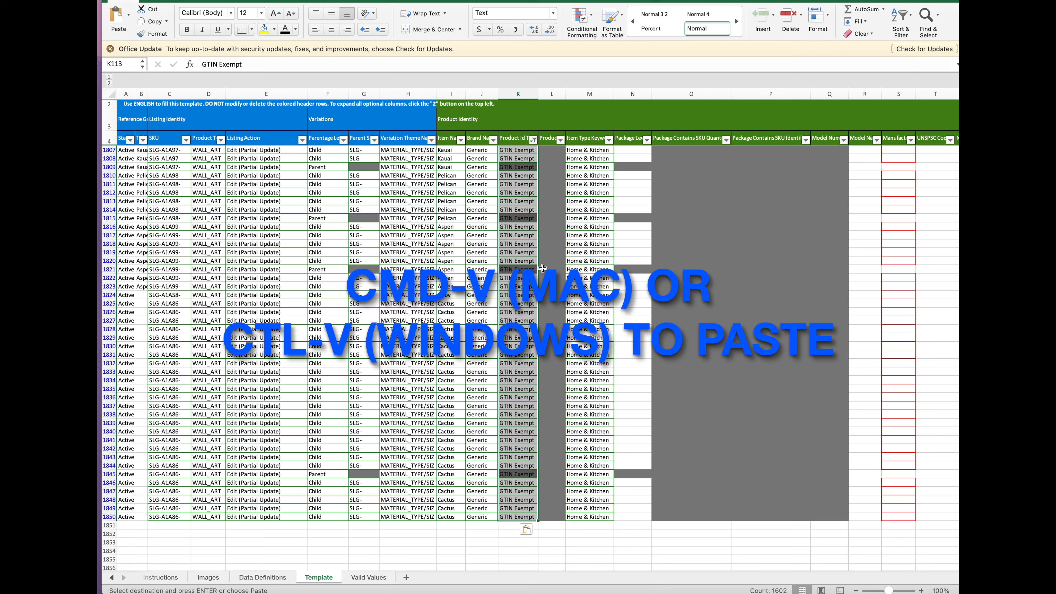
Step: Show all rows again by selecting every value in the Product Id Type filter
{"action": "left_click", "coordinate": [534, 140]}
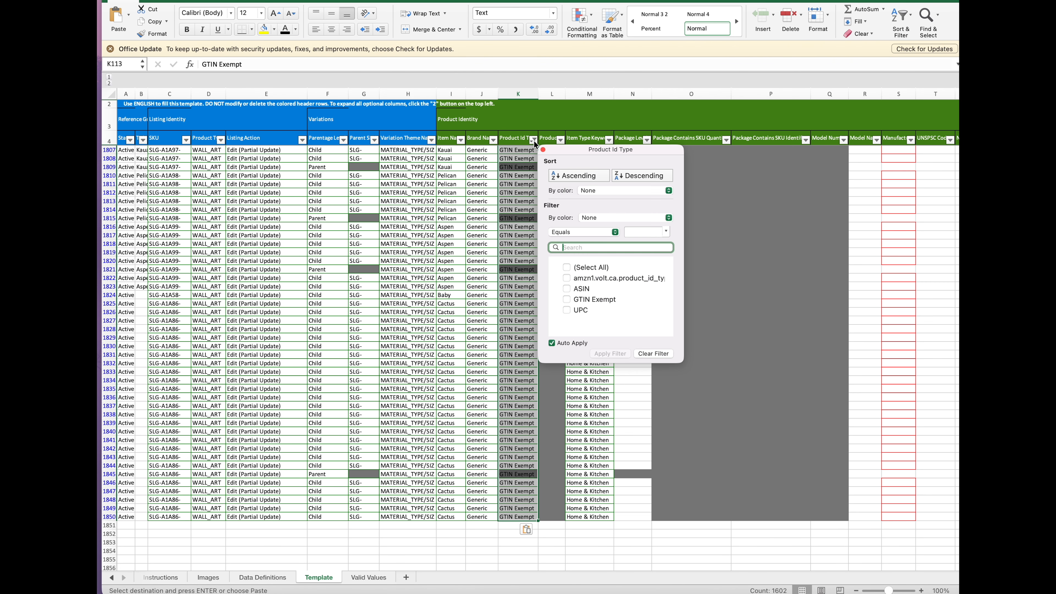
{"action": "left_click", "coordinate": [567, 268]}
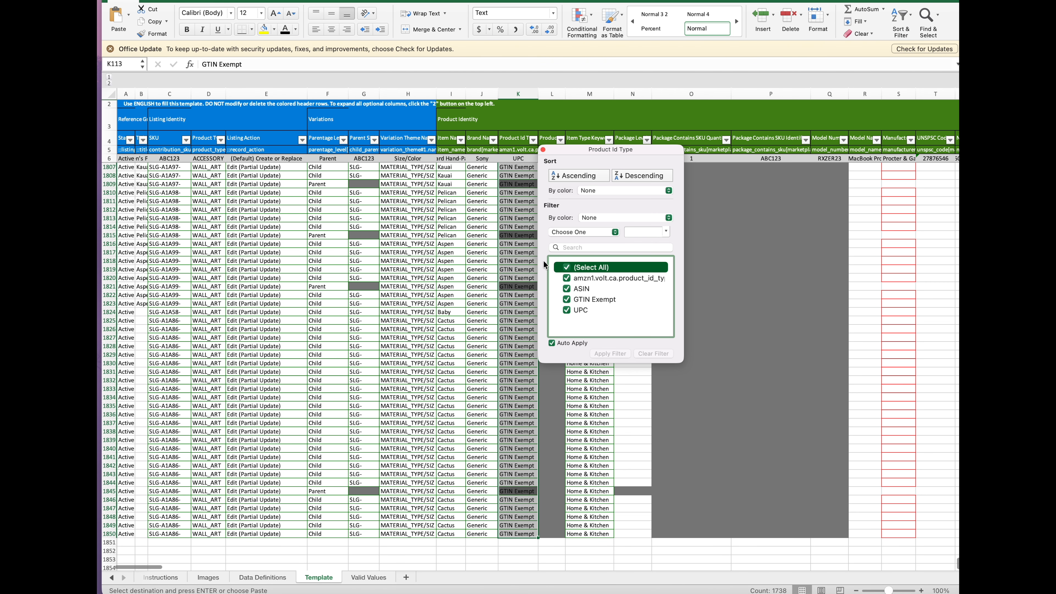
{"action": "left_click", "coordinate": [573, 81]}
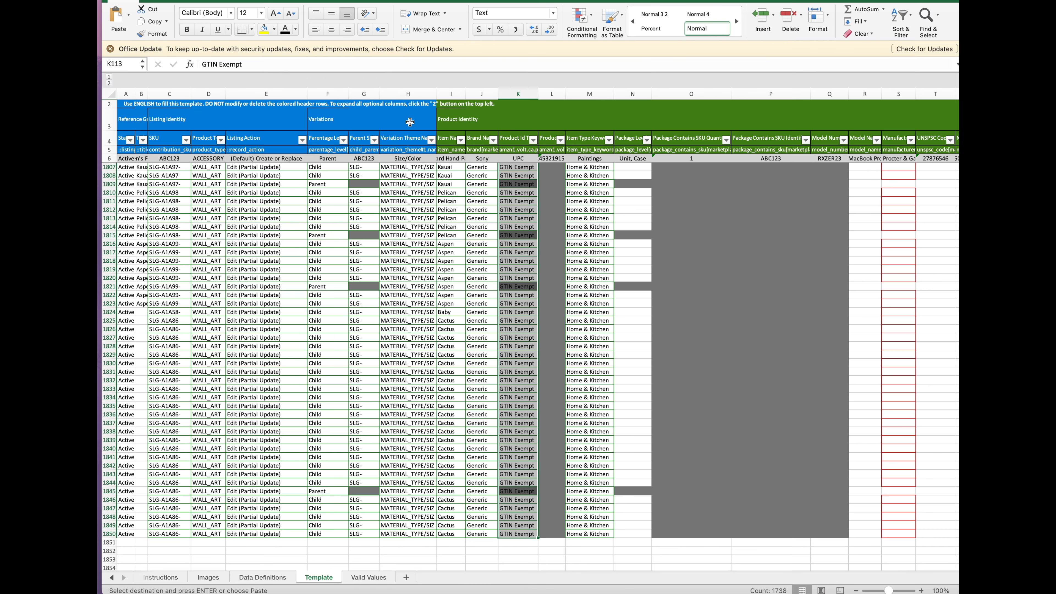
Step: Examine the Handmade Classification column for filled-in and missing entries
{"action": "scroll", "coordinate": [409, 121], "scroll_direction": "right", "scroll_amount": 10}
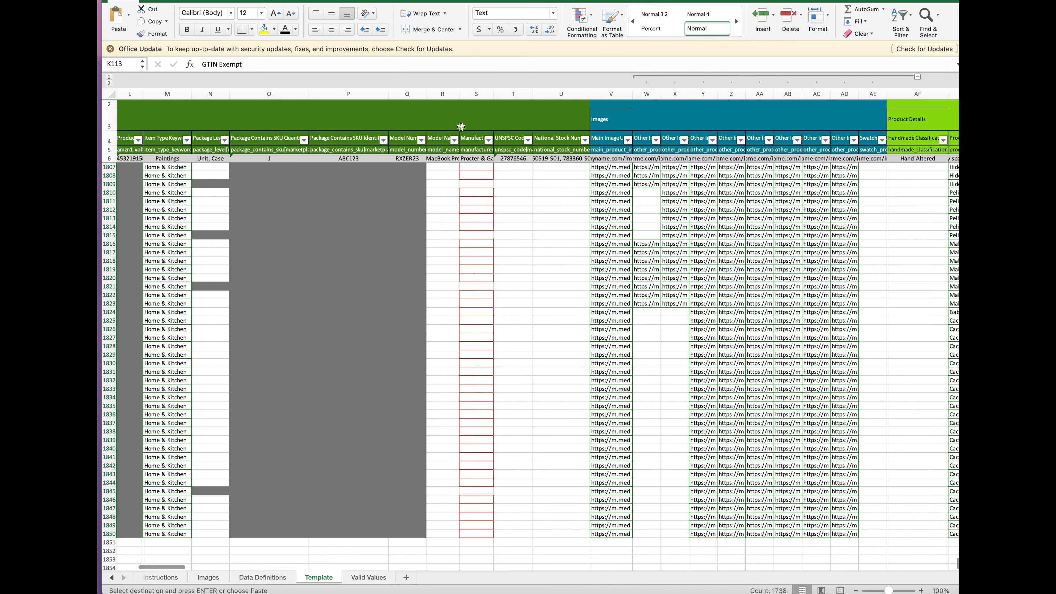
{"action": "scroll", "coordinate": [461, 127], "scroll_direction": "right", "scroll_amount": 8}
{"action": "scroll", "coordinate": [460, 126], "scroll_direction": "up", "scroll_amount": 10}
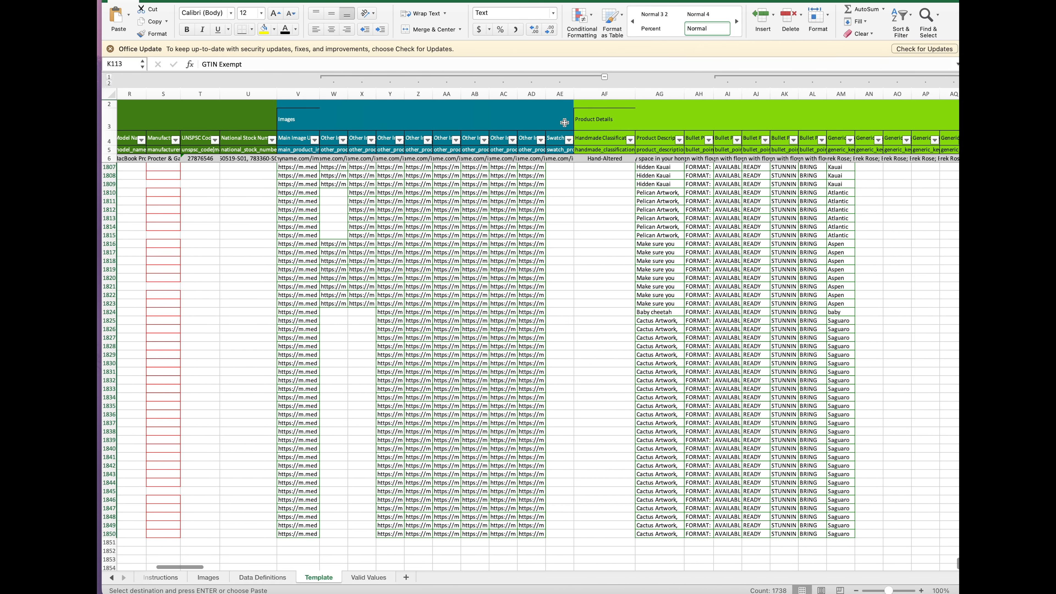
{"action": "left_click", "coordinate": [614, 93]}
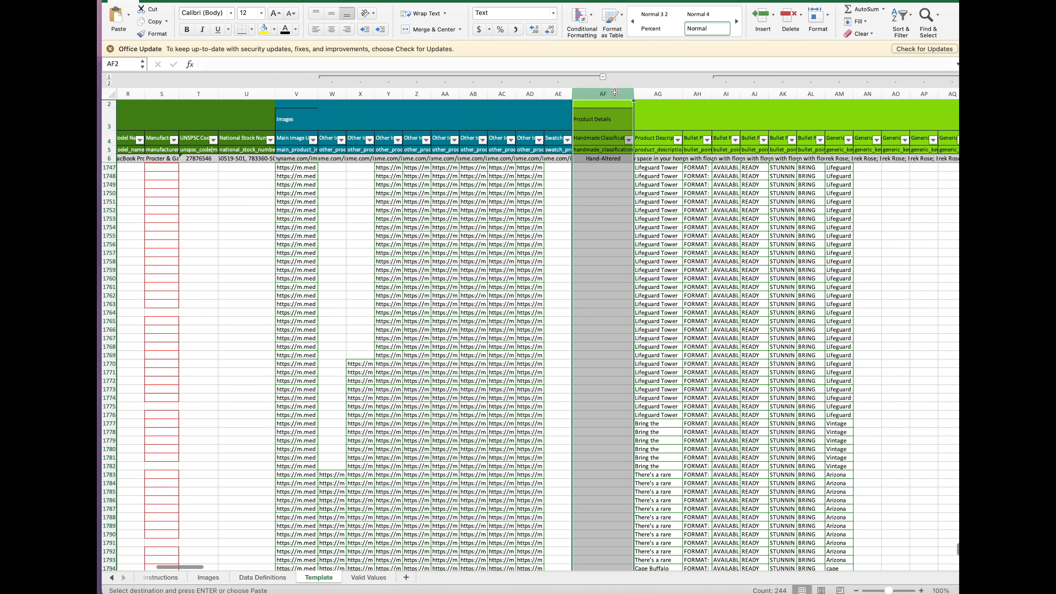
{"action": "left_click", "coordinate": [602, 192]}
{"action": "scroll", "coordinate": [608, 181], "scroll_direction": "up", "scroll_amount": 2}
{"action": "scroll", "coordinate": [608, 181], "scroll_direction": "up", "scroll_amount": 20}
{"action": "scroll", "coordinate": [608, 182], "scroll_direction": "down", "scroll_amount": 15}
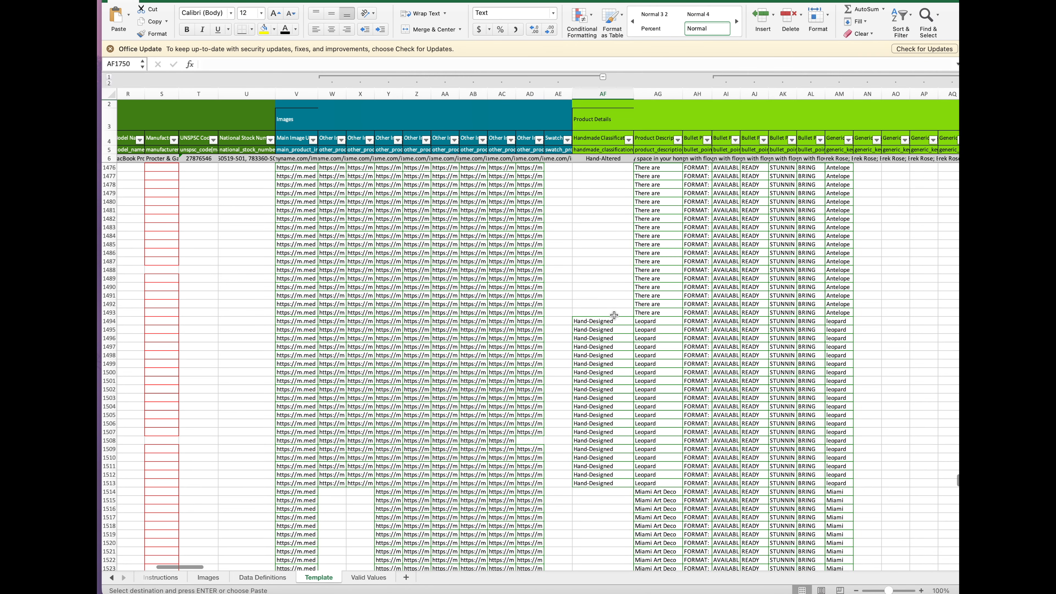
{"action": "left_click", "coordinate": [615, 319]}
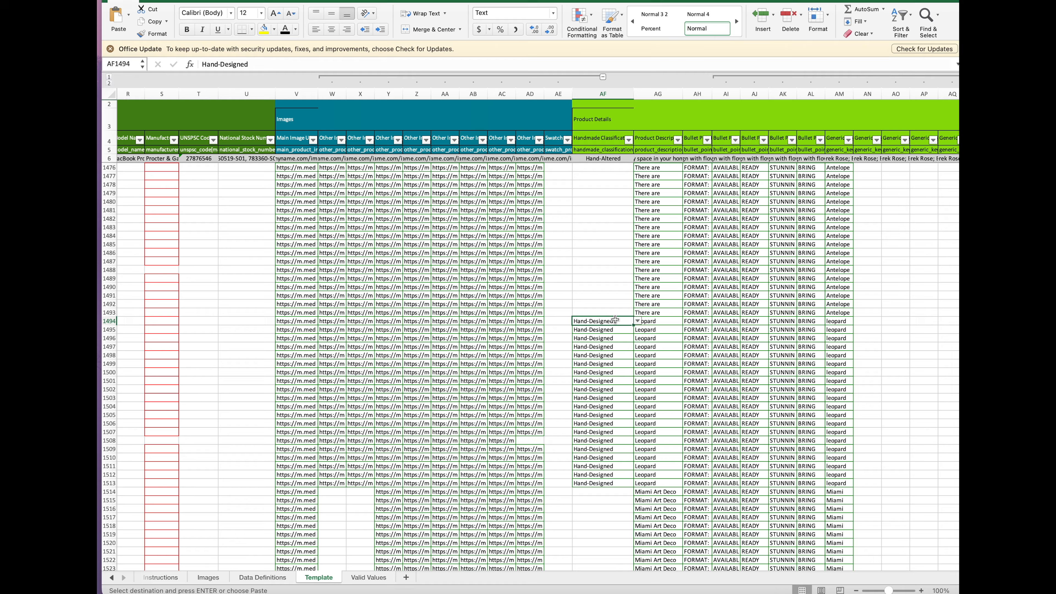
Step: Filter the Handmade Classification column to show only blank entries
{"action": "left_click", "coordinate": [629, 140]}
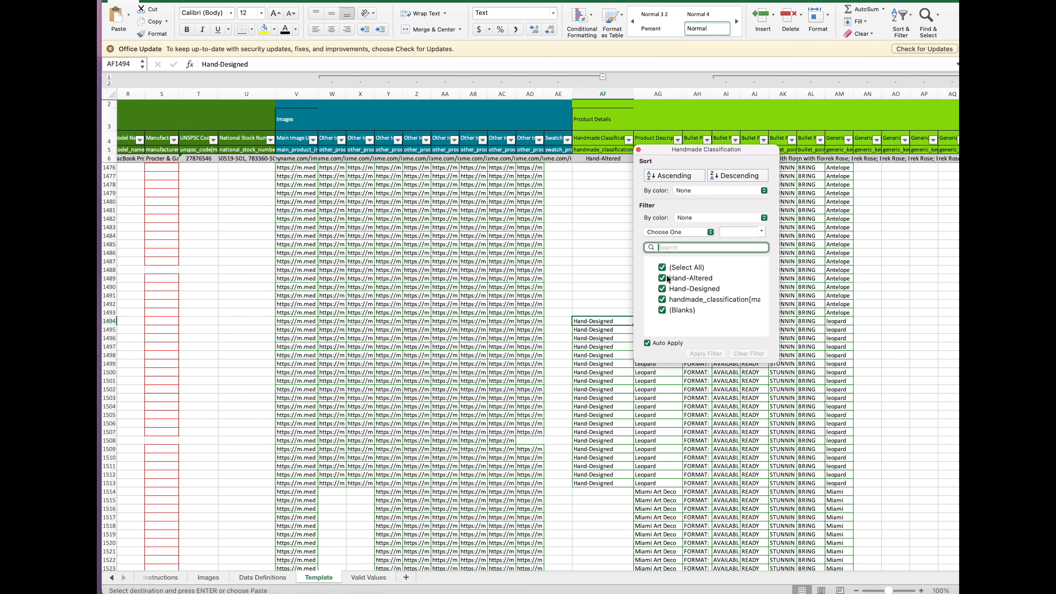
{"action": "left_click", "coordinate": [662, 267]}
{"action": "left_click", "coordinate": [662, 310]}
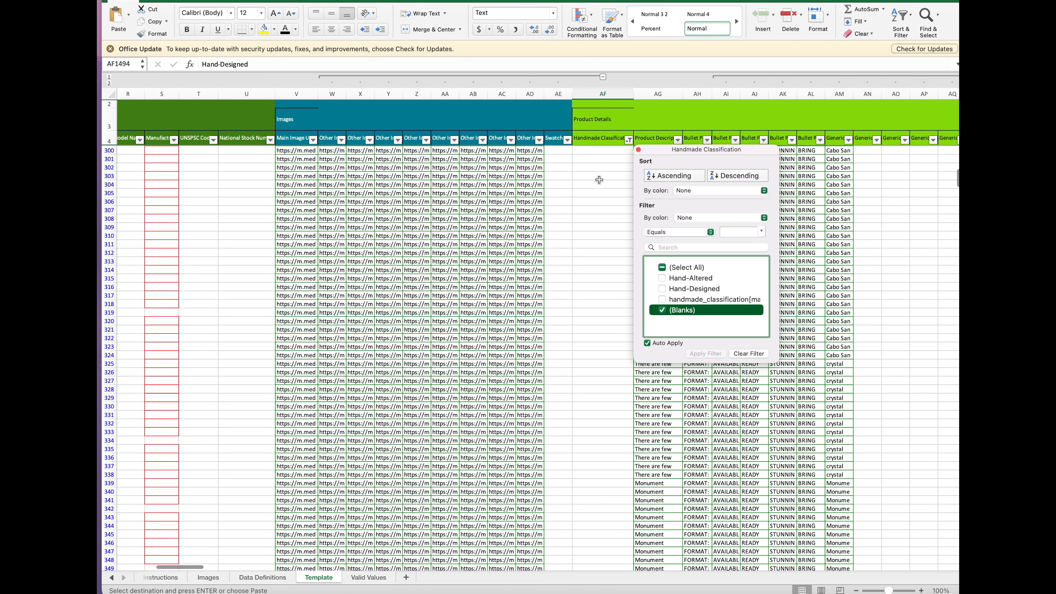
Step: Set Handmade Classification to Hand-Designed in every filtered row, from AF33 down to row 1850
{"action": "left_click", "coordinate": [593, 146]}
{"action": "left_click", "coordinate": [594, 150]}
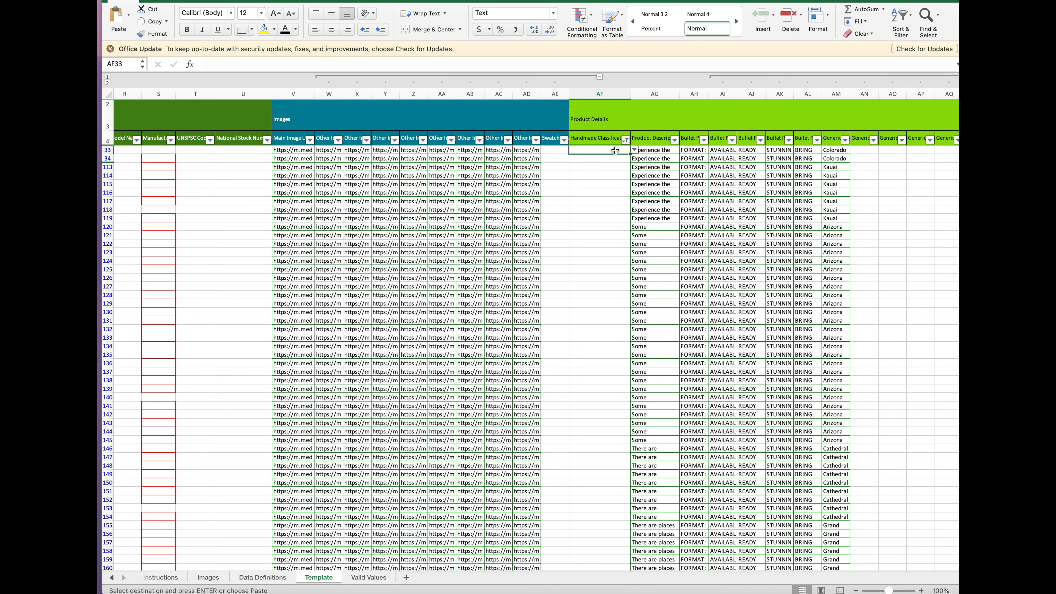
{"action": "left_click", "coordinate": [633, 150]}
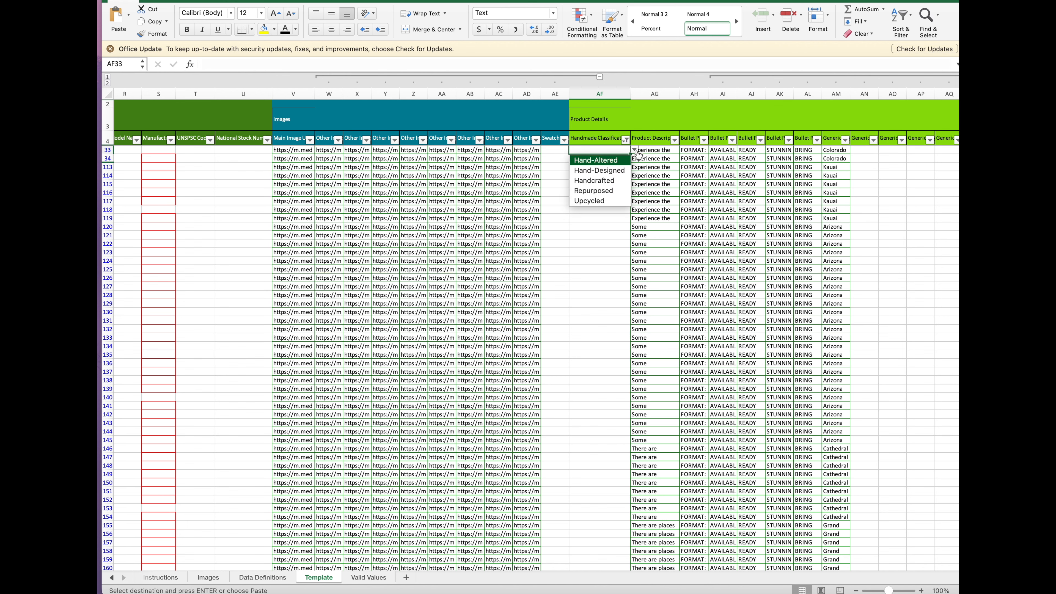
{"action": "left_click", "coordinate": [610, 171]}
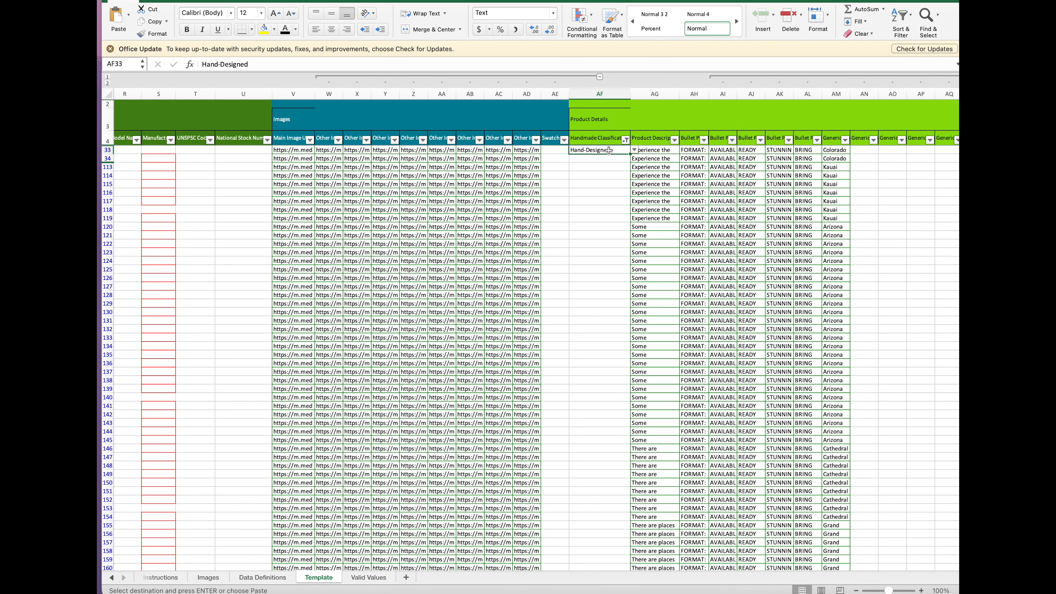
{"action": "left_click_drag", "start_coordinate": [600, 159], "coordinate": [604, 513]}
{"action": "type", "text": "Hand-Designed"}
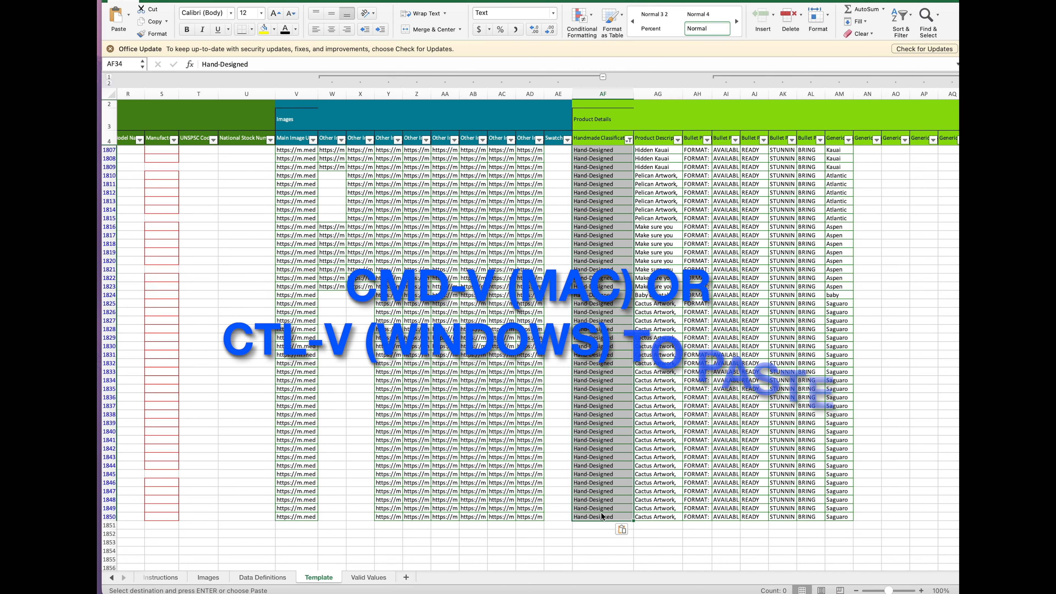
Step: Show all rows again by selecting every value in the Handmade Classification filter
{"action": "left_click", "coordinate": [629, 139]}
{"action": "left_click", "coordinate": [661, 268]}
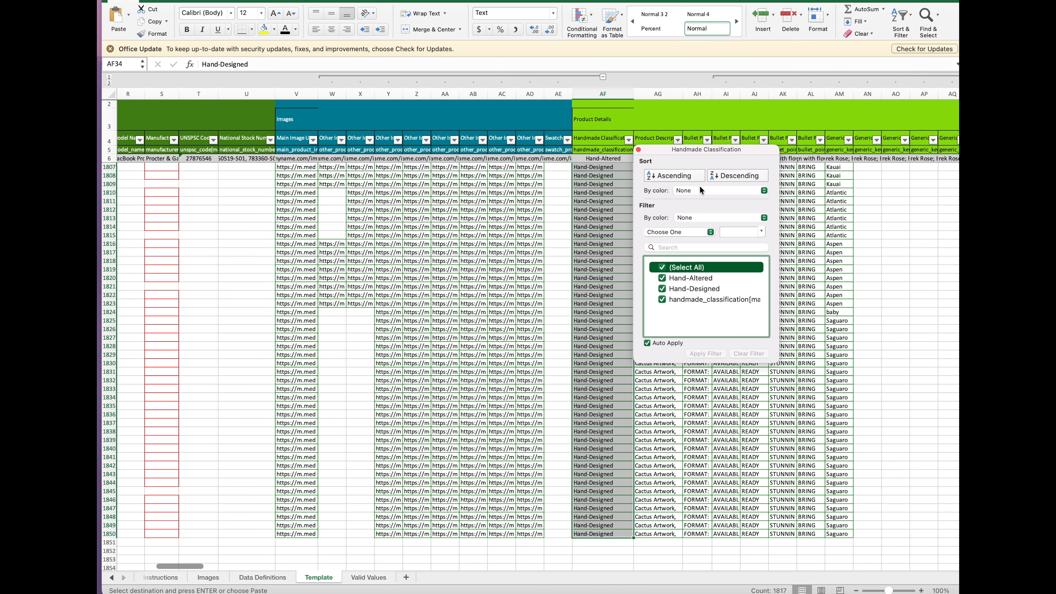
{"action": "left_click", "coordinate": [732, 122]}
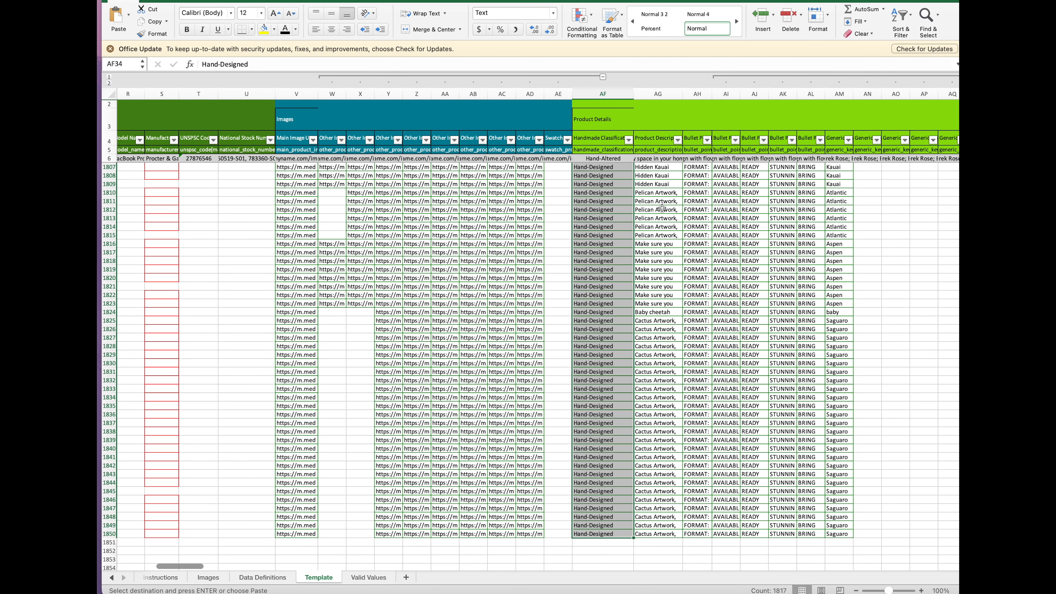
Step: Filter the Number of Items column (BD) to show only blank entries
{"action": "scroll", "coordinate": [642, 213], "scroll_direction": "right", "scroll_amount": 15}
{"action": "scroll", "coordinate": [724, 188], "scroll_direction": "up", "scroll_amount": 20}
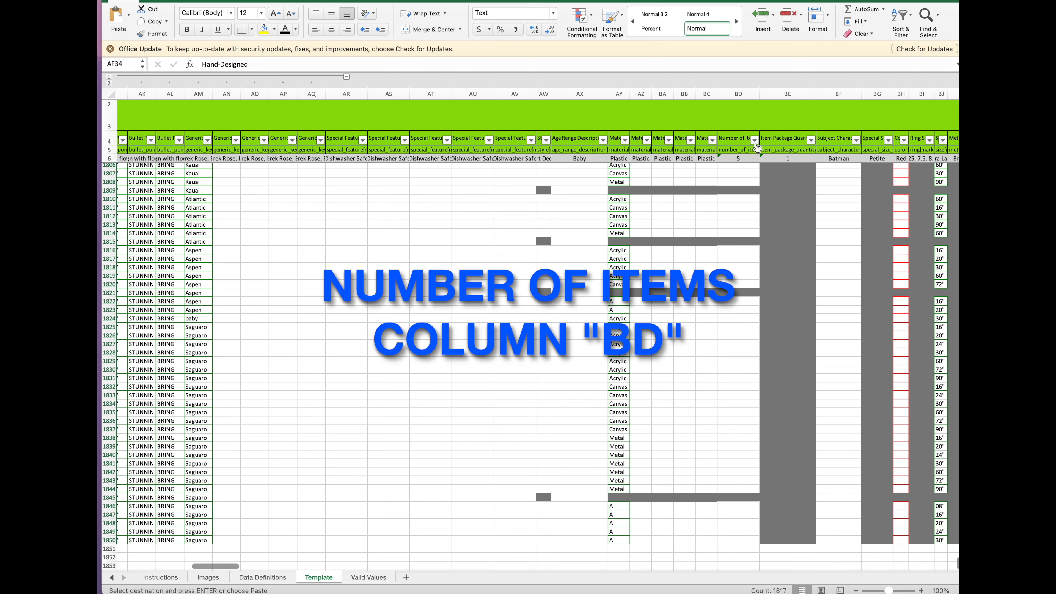
{"action": "left_click", "coordinate": [752, 141]}
{"action": "left_click", "coordinate": [785, 267]}
{"action": "left_click", "coordinate": [785, 310]}
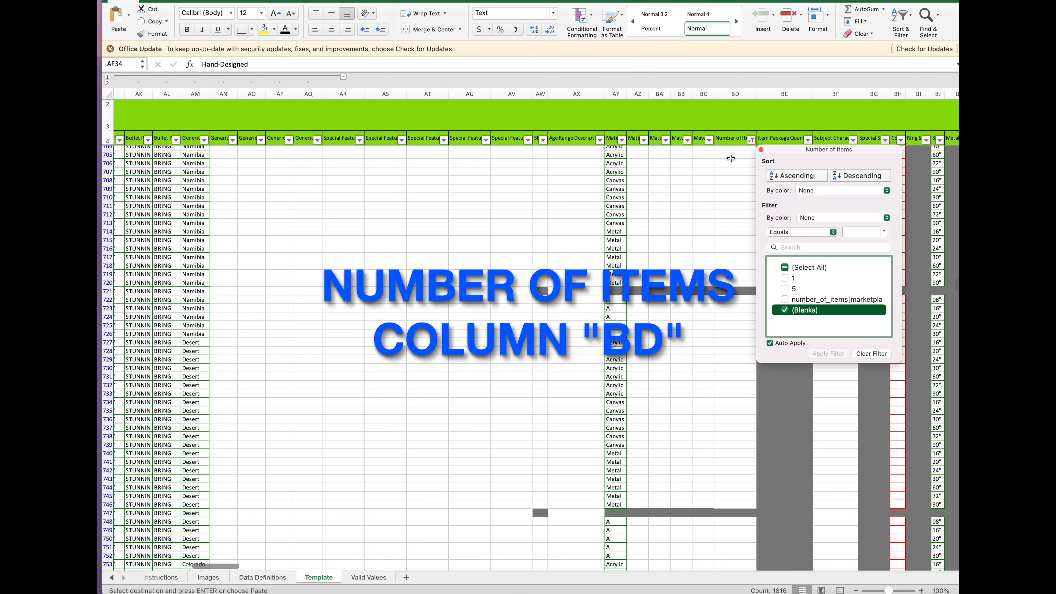
Step: Set Number of Items to 1 in every filtered row from BD7 to row 1850, and reselect all values in its filter
{"action": "scroll", "coordinate": [729, 158], "scroll_direction": "up", "scroll_amount": 20}
{"action": "left_click", "coordinate": [732, 150]}
{"action": "type", "text": "1"}
{"action": "left_click", "coordinate": [729, 182]}
{"action": "left_click", "coordinate": [737, 150]}
{"action": "key", "text": "super+c"}
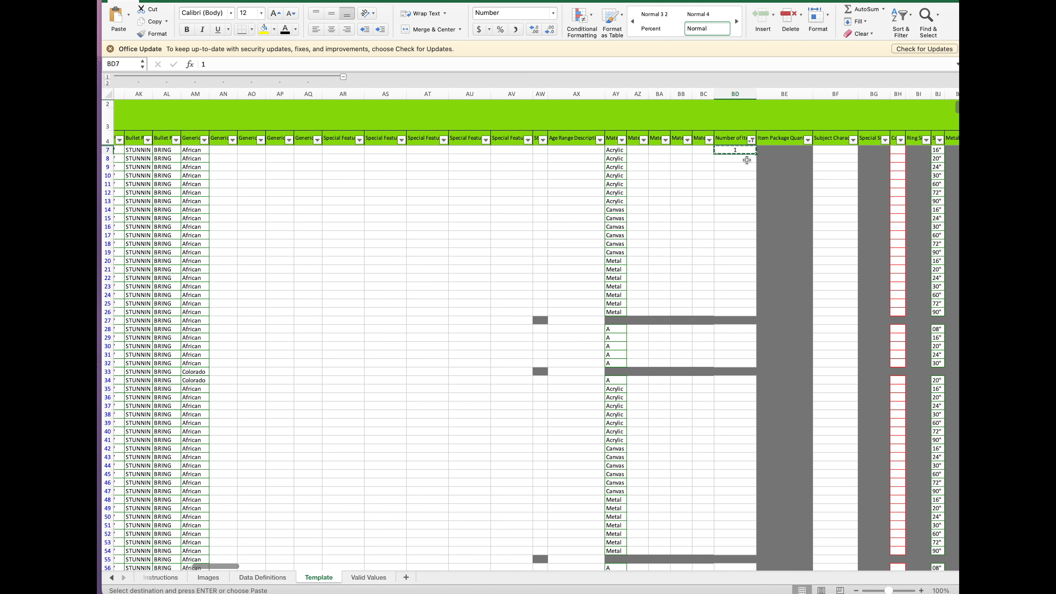
{"action": "left_click_drag", "start_coordinate": [745, 159], "coordinate": [740, 361]}
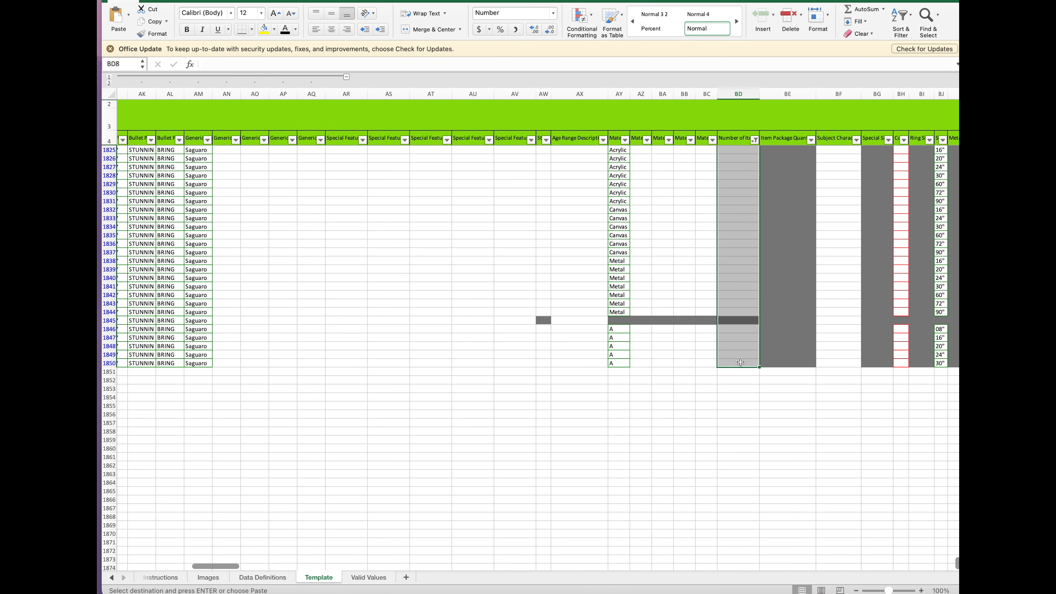
{"action": "key", "text": "ctrl+v"}
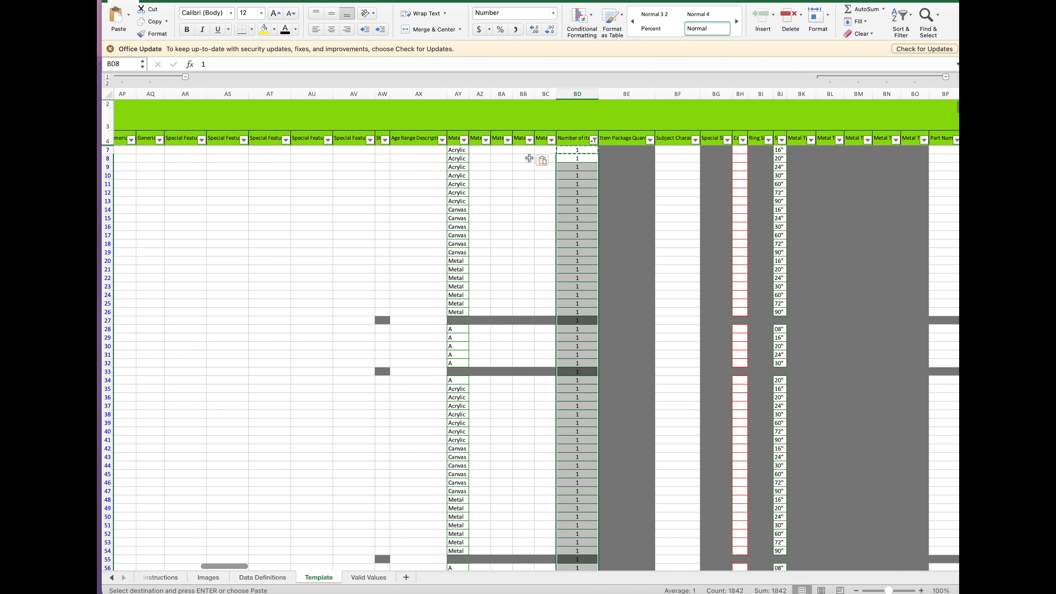
{"action": "left_click", "coordinate": [594, 140]}
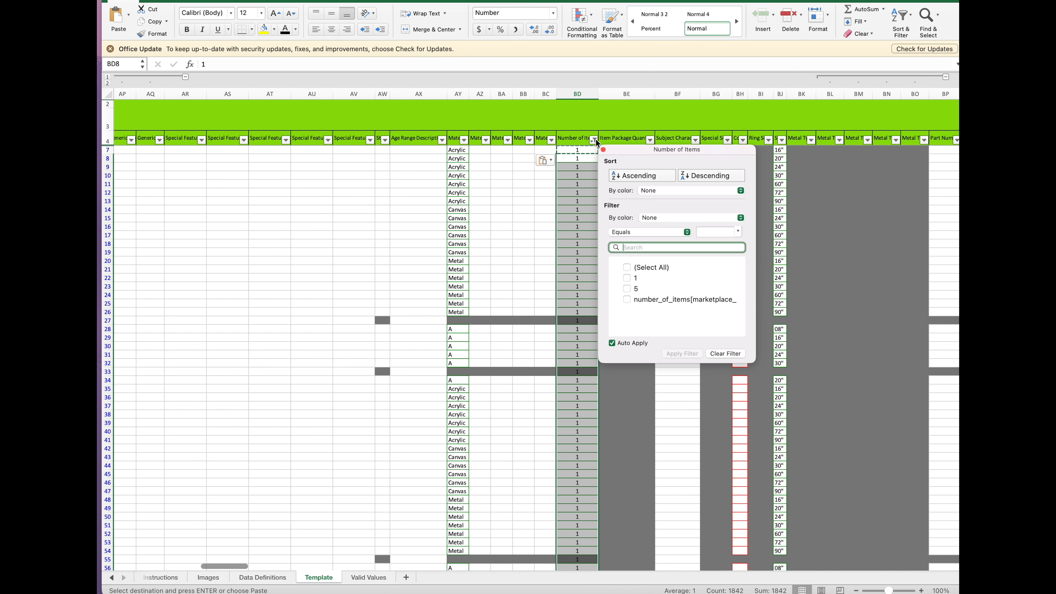
{"action": "left_click", "coordinate": [629, 267]}
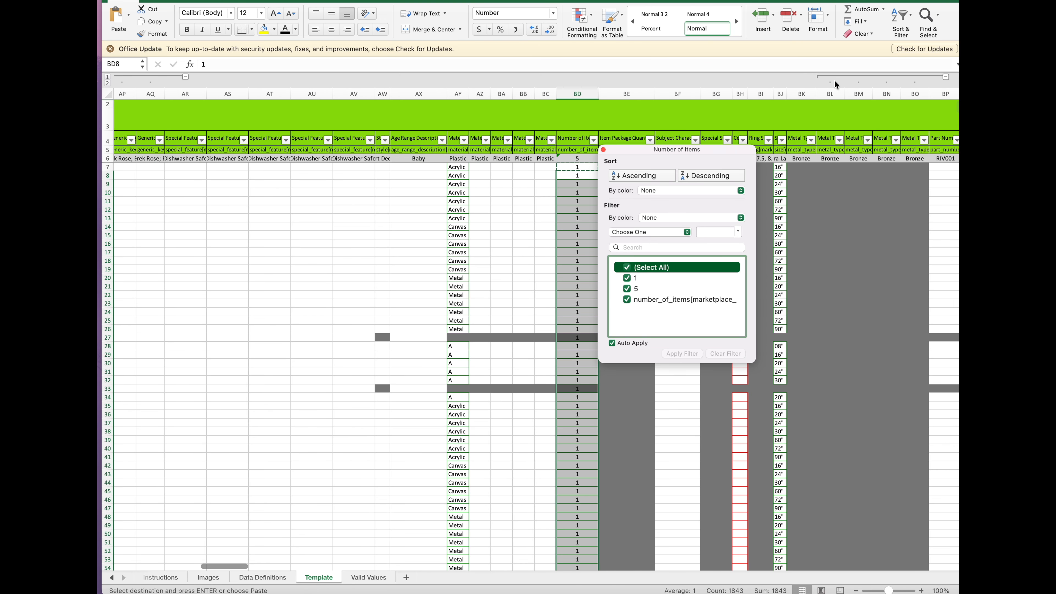
Step: Filter the Unit Count column (DJ) to show only blank entries
{"action": "scroll", "coordinate": [828, 126], "scroll_direction": "right", "scroll_amount": 10}
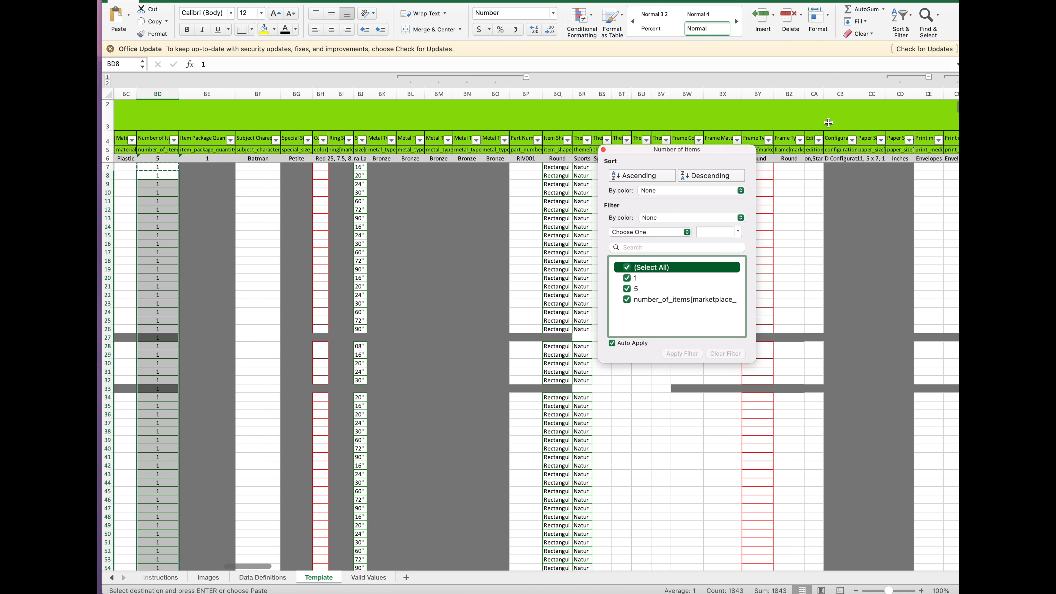
{"action": "scroll", "coordinate": [831, 123], "scroll_direction": "right", "scroll_amount": 15}
{"action": "scroll", "coordinate": [703, 122], "scroll_direction": "left", "scroll_amount": 1}
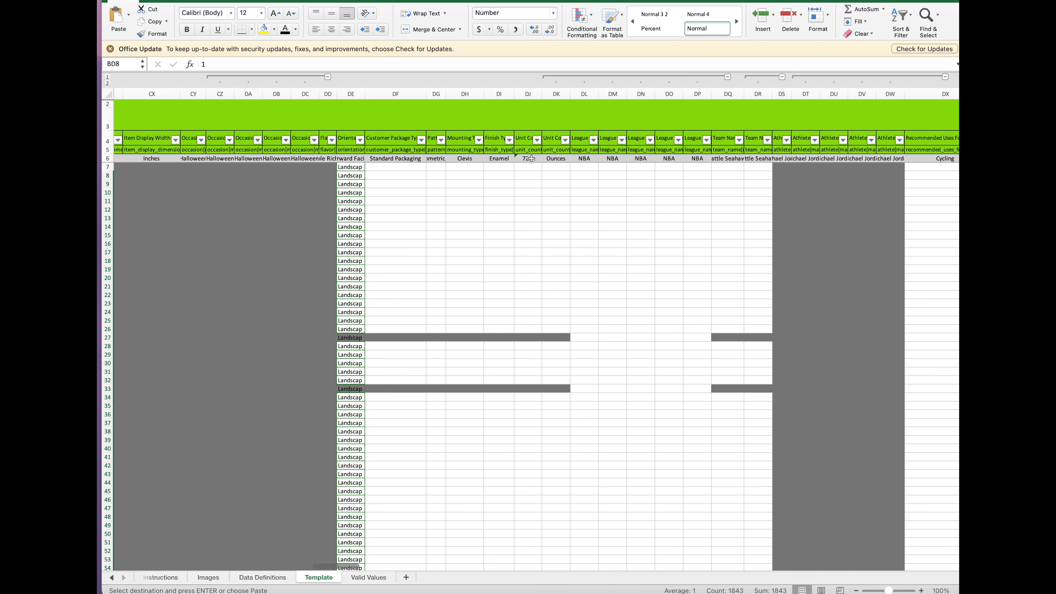
{"action": "left_click", "coordinate": [537, 140]}
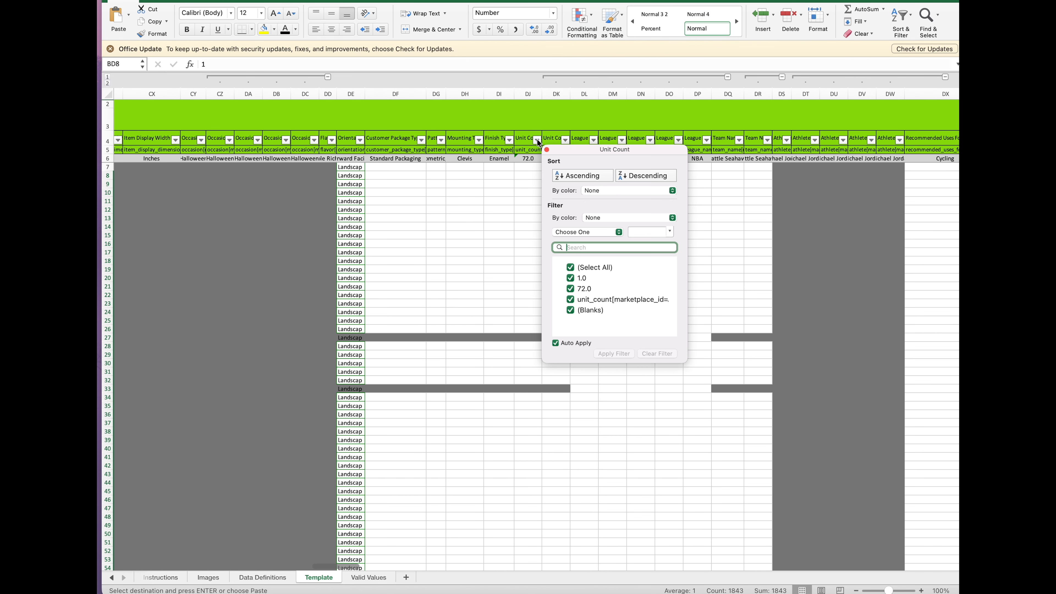
{"action": "left_click", "coordinate": [570, 267]}
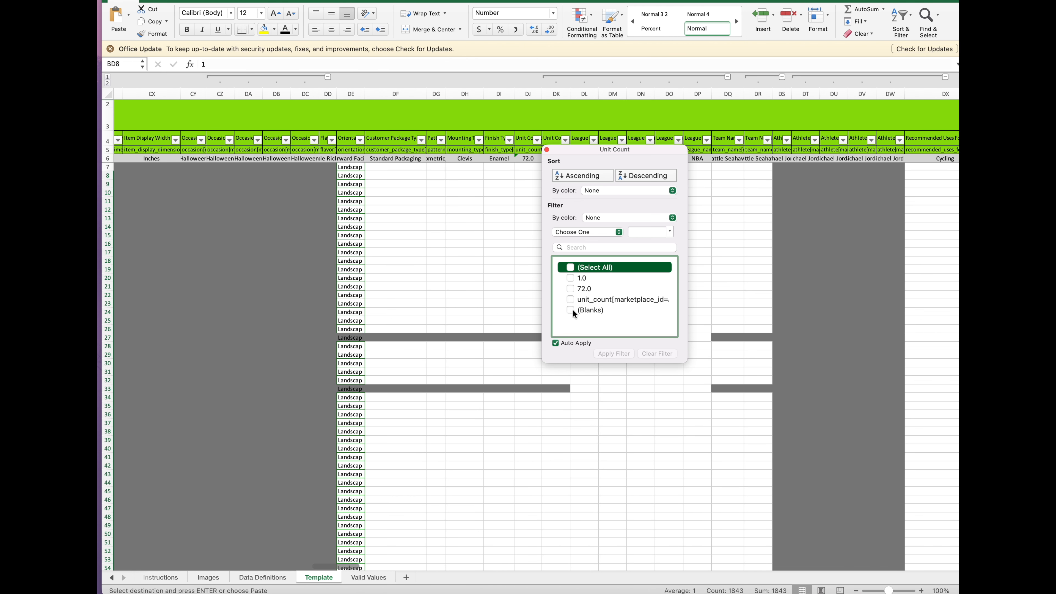
{"action": "left_click", "coordinate": [570, 310]}
Step: In row 7, enter 1 as the Unit Count and choose Count as the unit count type in column DK
{"action": "left_click", "coordinate": [524, 172]}
{"action": "left_click", "coordinate": [532, 150]}
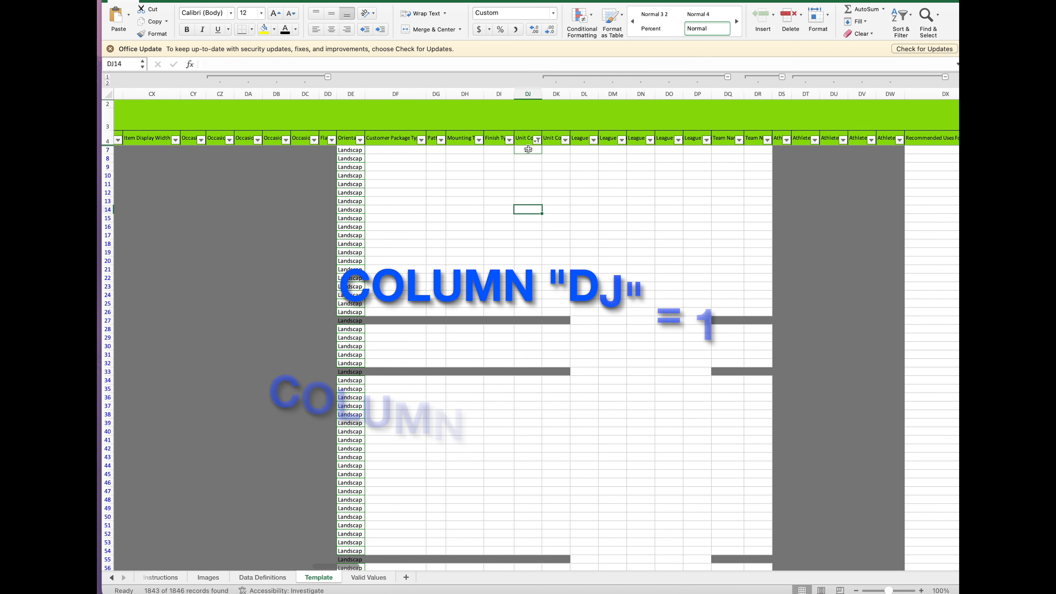
{"action": "type", "text": "1"}
{"action": "key", "text": "Return"}
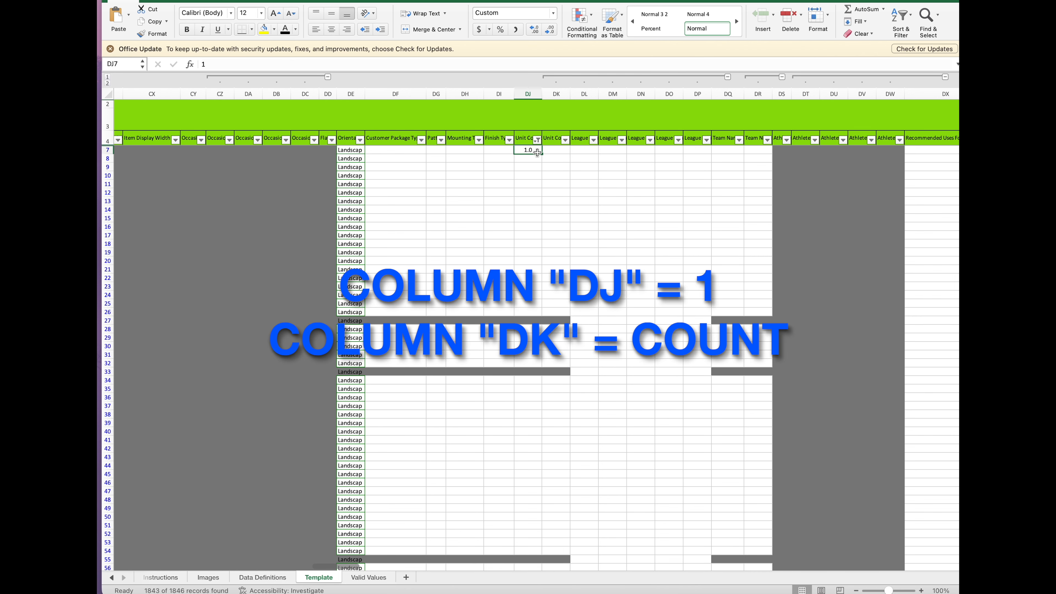
{"action": "left_click", "coordinate": [566, 150]}
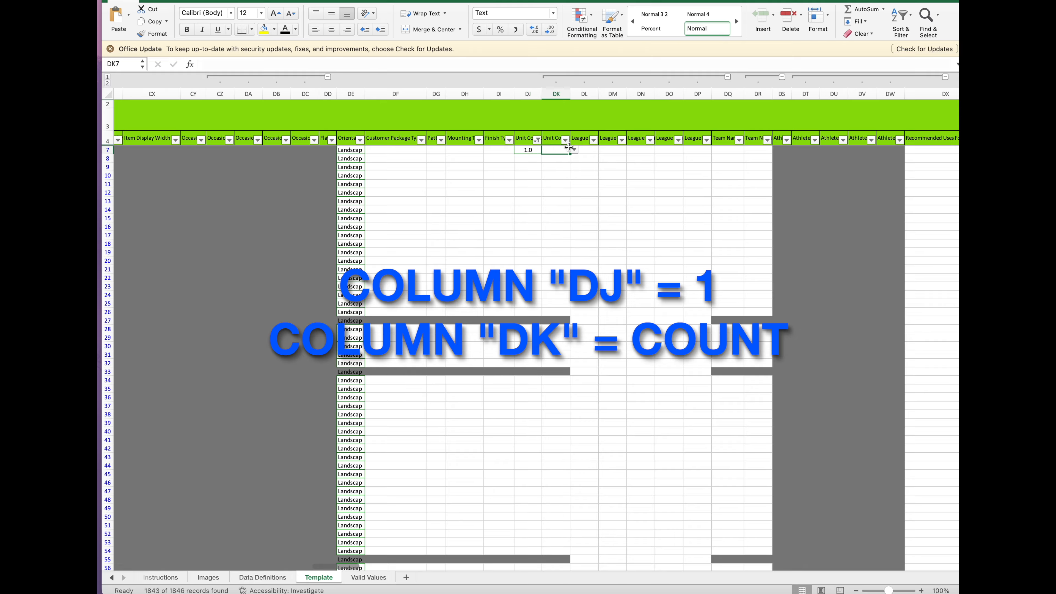
{"action": "left_click", "coordinate": [574, 151]}
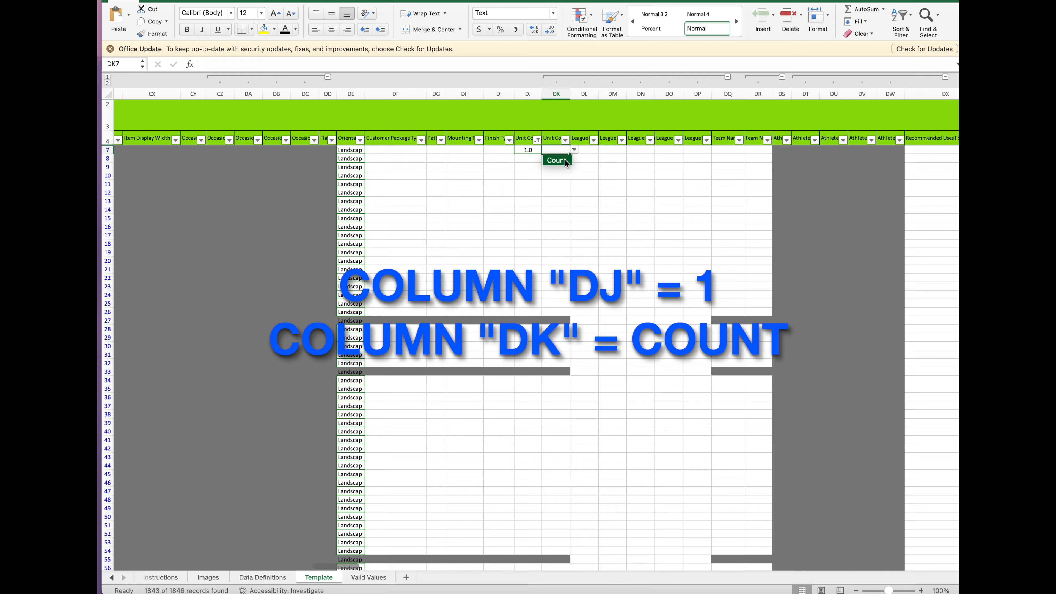
{"action": "left_click", "coordinate": [565, 162]}
Step: Copy the Unit Count and Count type pair from row 7 into all filtered rows down to row 1850
{"action": "left_click", "coordinate": [528, 150]}
{"action": "left_click_drag", "start_coordinate": [528, 150], "coordinate": [557, 151]}
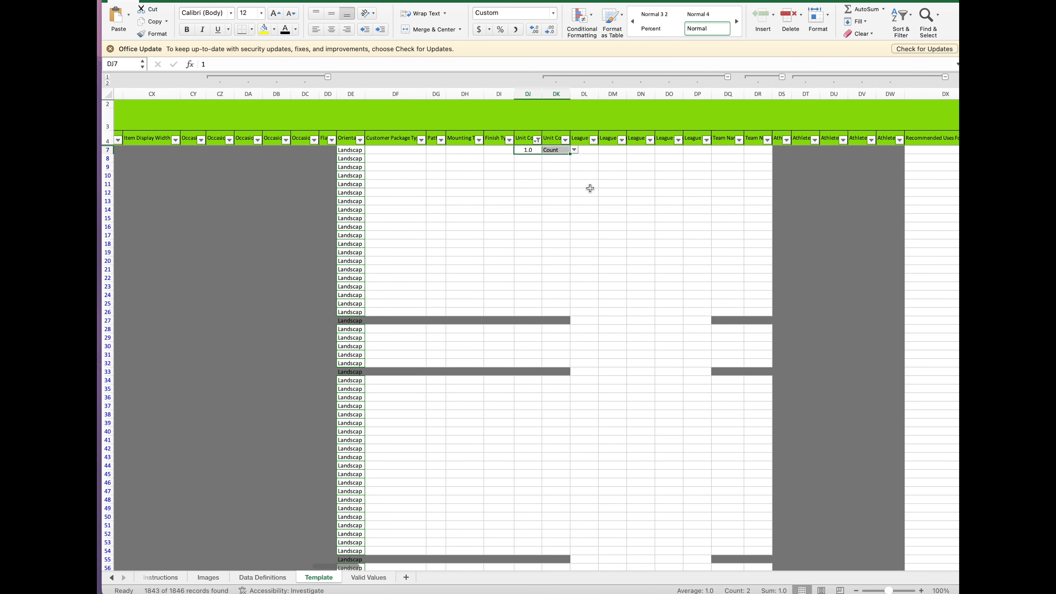
{"action": "key", "text": "super+c"}
{"action": "left_click_drag", "start_coordinate": [530, 159], "coordinate": [543, 461]}
{"action": "key", "text": "super+v"}
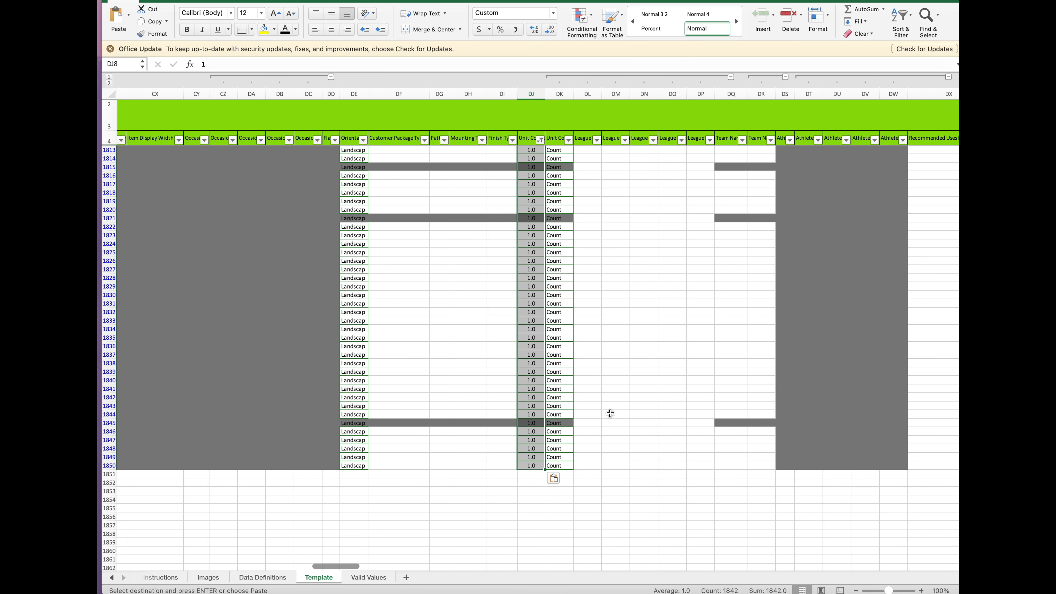
Step: Show all rows again by selecting every value in the Unit Count filter
{"action": "scroll", "coordinate": [610, 413], "scroll_direction": "up", "scroll_amount": 11}
{"action": "left_click", "coordinate": [540, 139]}
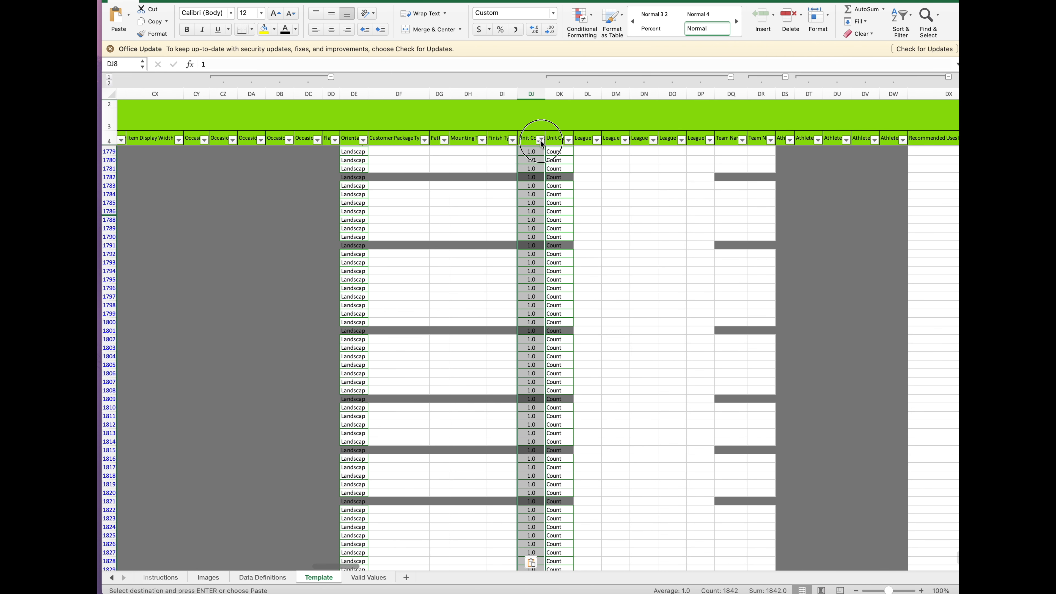
{"action": "left_click", "coordinate": [572, 266]}
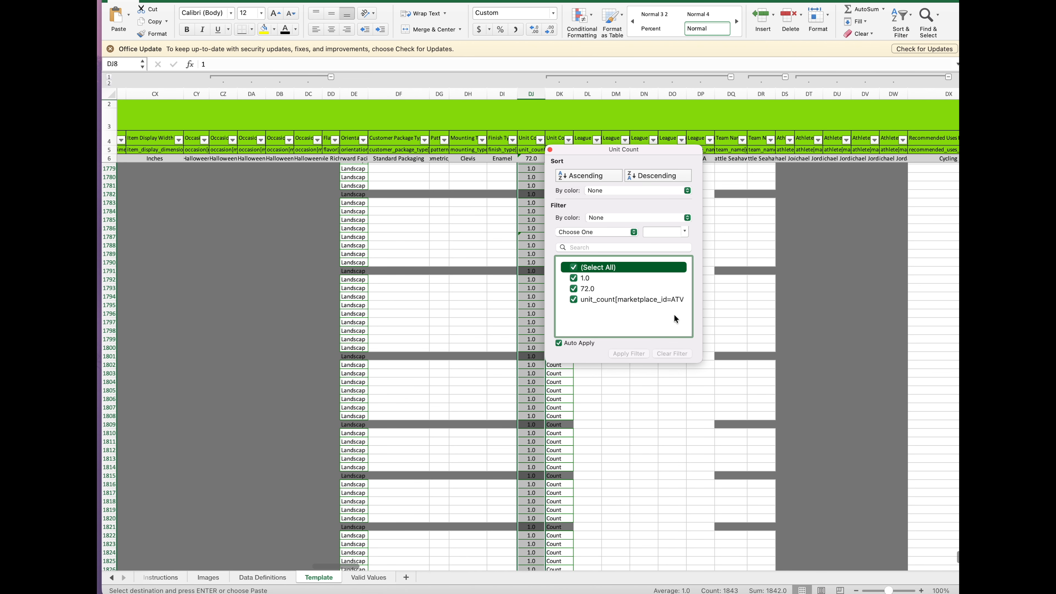
{"action": "left_click", "coordinate": [648, 445]}
Step: Set the first Indoor Outdoor Usage column to Indoor in every row from FG7 down to row 1850
{"action": "left_click_drag", "start_coordinate": [955, 560], "coordinate": [952, 125]}
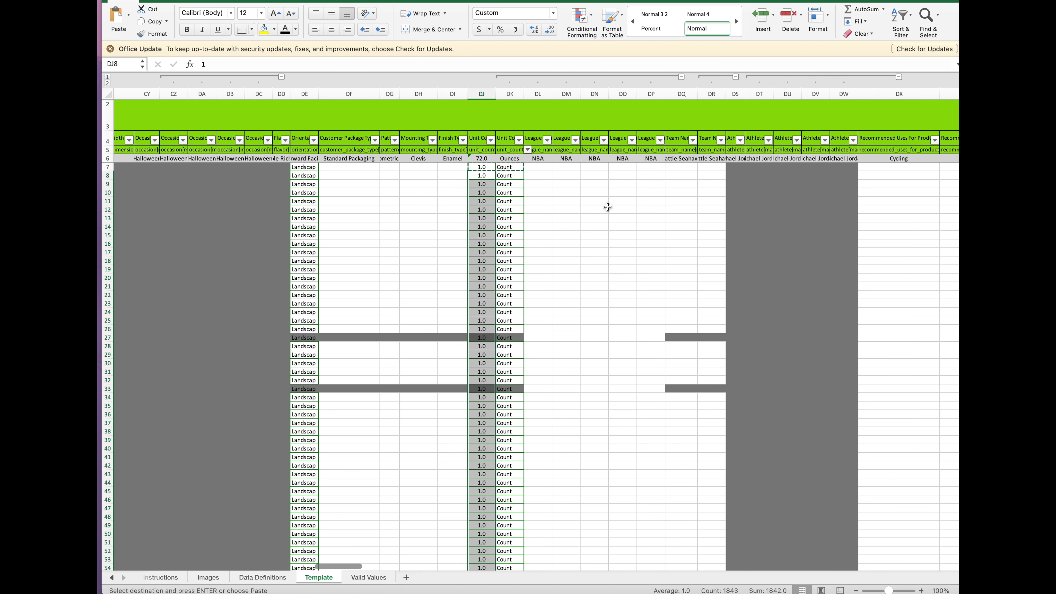
{"action": "scroll", "coordinate": [632, 214], "scroll_direction": "right", "scroll_amount": 15}
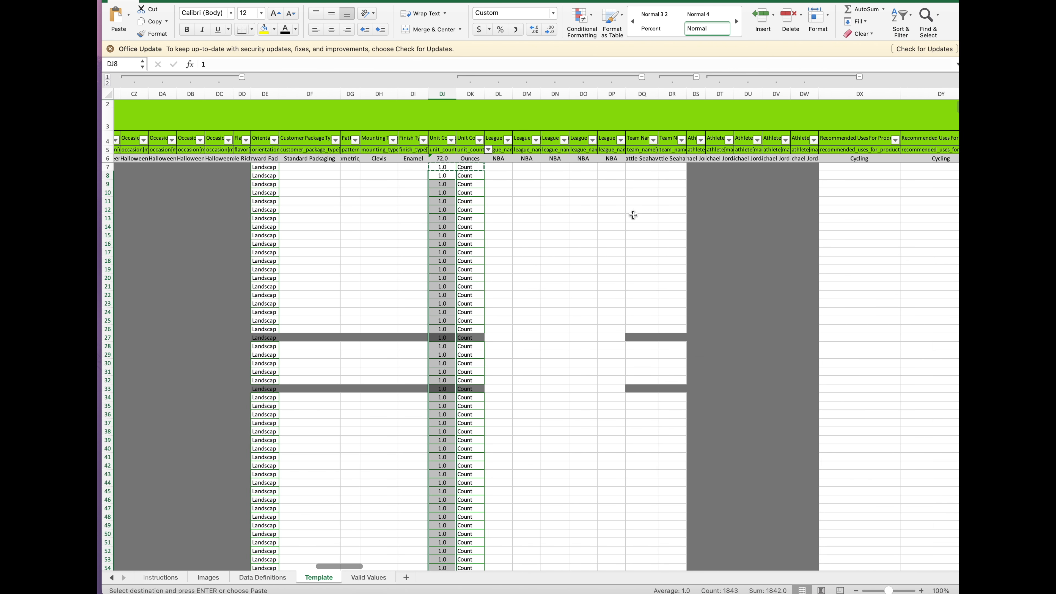
{"action": "scroll", "coordinate": [633, 215], "scroll_direction": "right", "scroll_amount": 2}
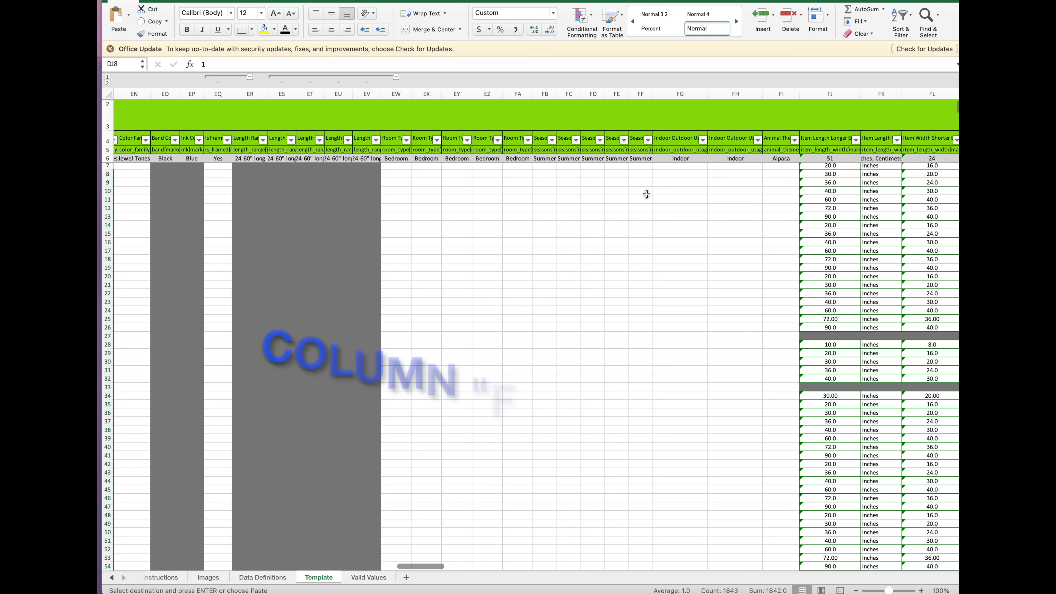
{"action": "left_click", "coordinate": [698, 166]}
{"action": "left_click", "coordinate": [712, 167]}
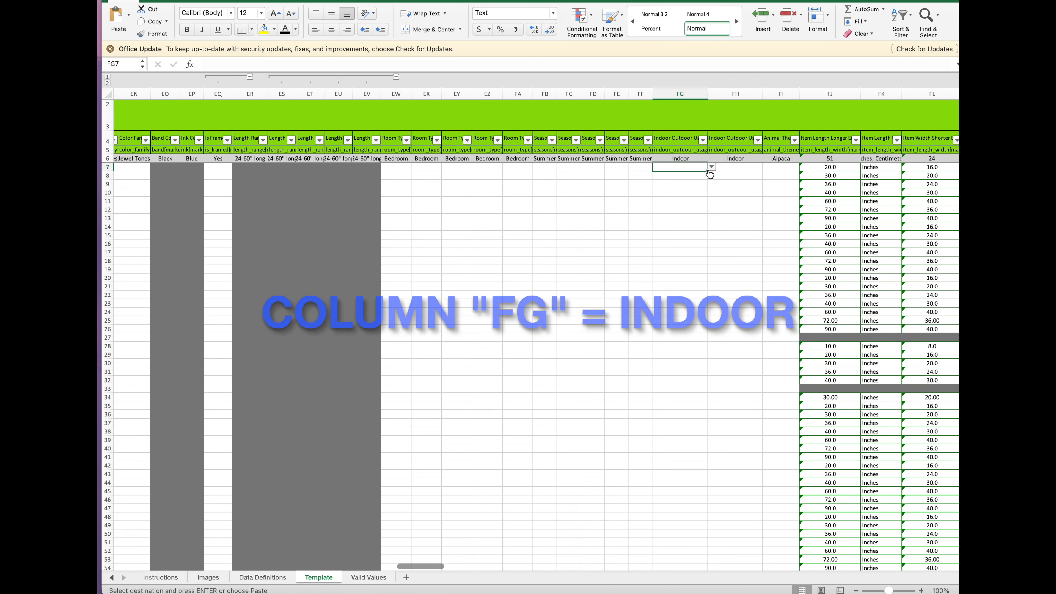
{"action": "left_click", "coordinate": [682, 177]}
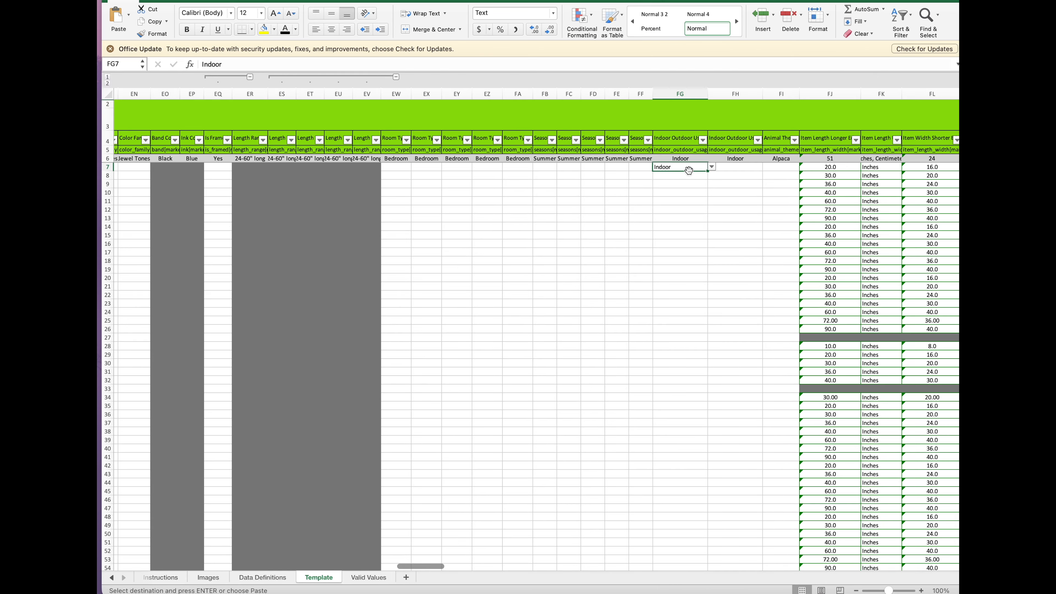
{"action": "key", "text": "super+c"}
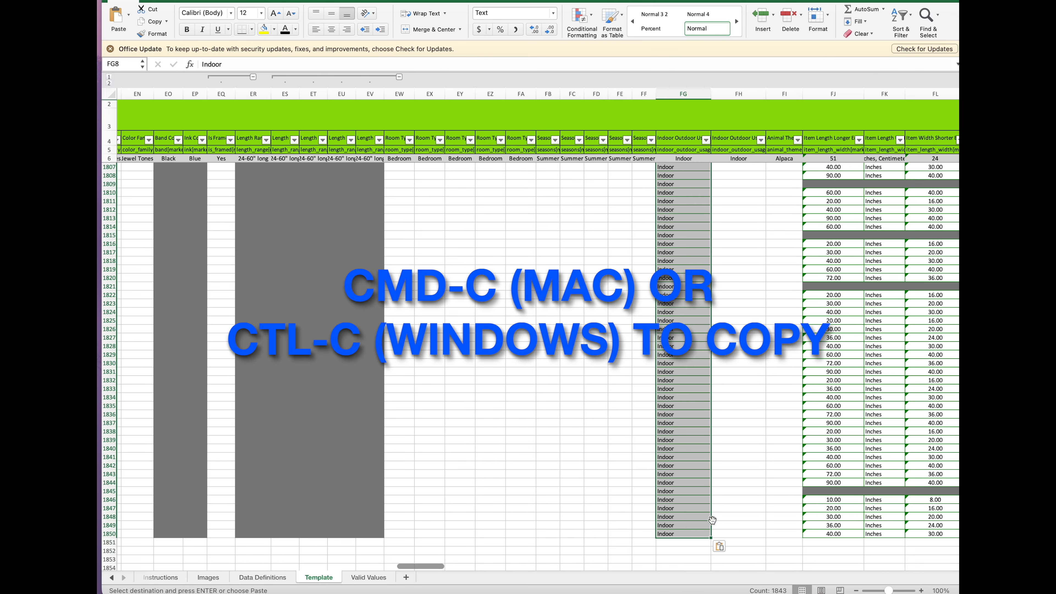
{"action": "key", "text": "super+v"}
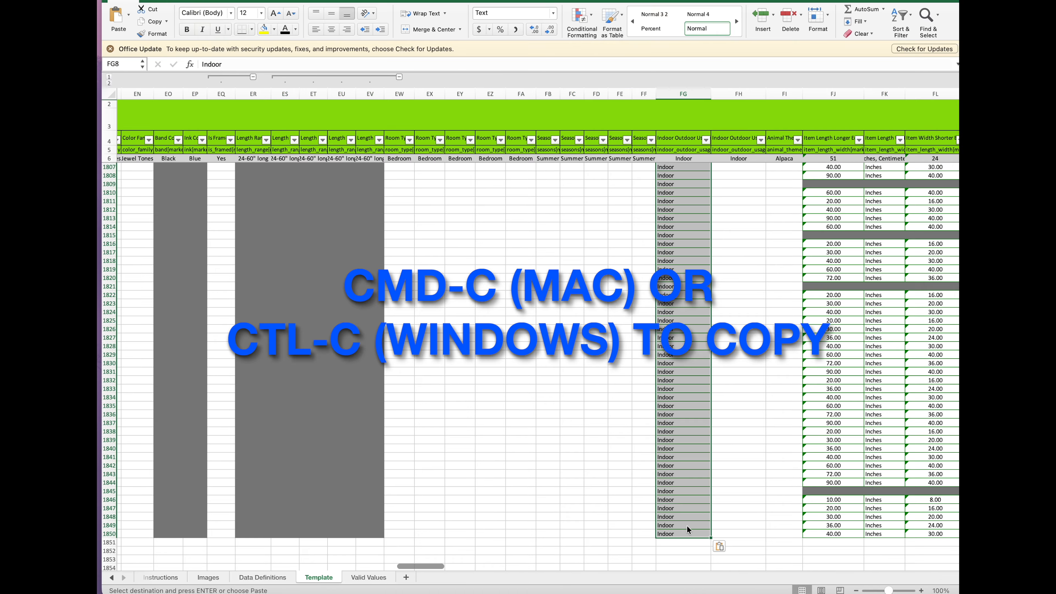
{"action": "left_click_drag", "start_coordinate": [698, 526], "coordinate": [712, 520]}
Step: Turn off filtering on the header row and save the macro-enabled workbook to the Desktop as Category+Listings+Report_03-12-2026 v2
{"action": "scroll", "coordinate": [712, 516], "scroll_direction": "up", "scroll_amount": 5}
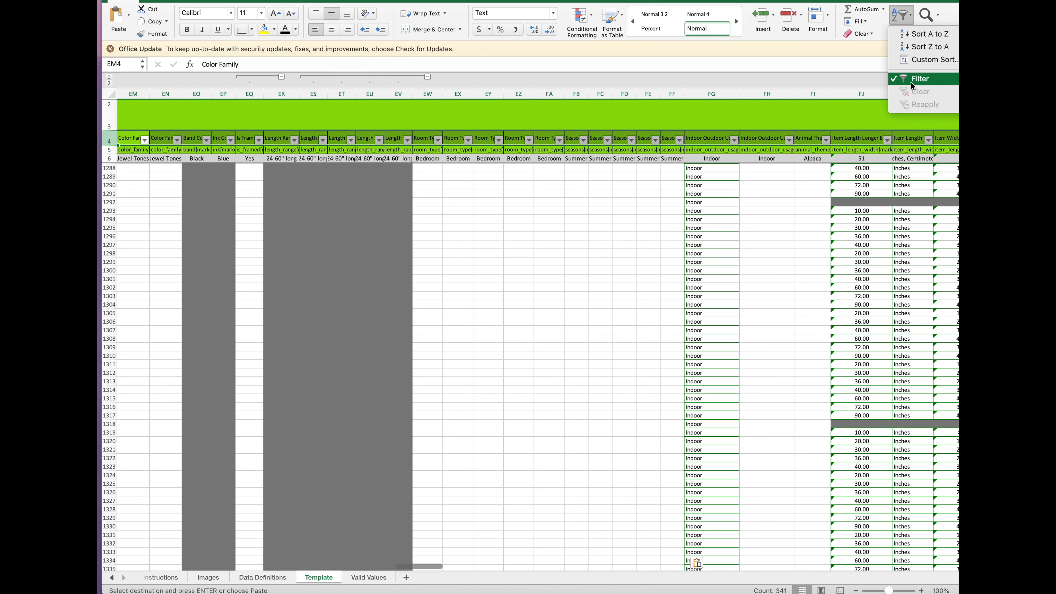
{"action": "left_click", "coordinate": [912, 83]}
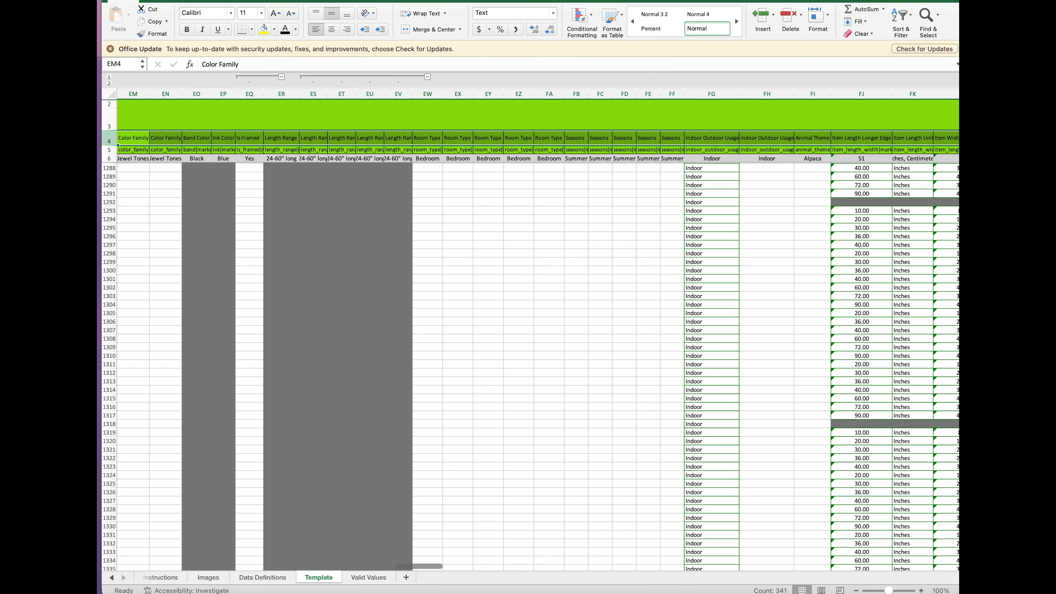
{"action": "left_click", "coordinate": [155, 1]}
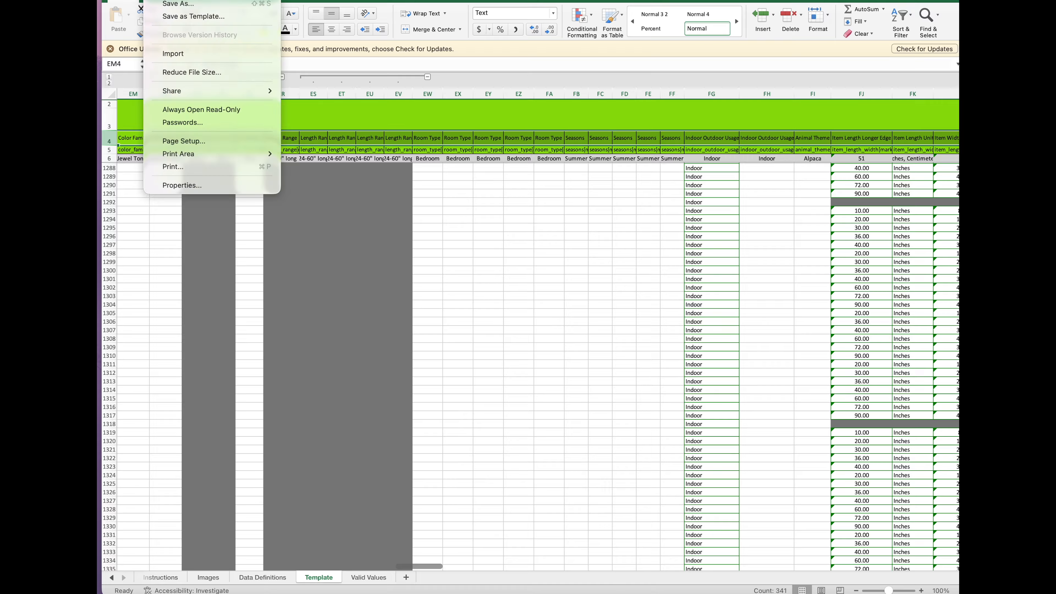
{"action": "left_click", "coordinate": [191, 6]}
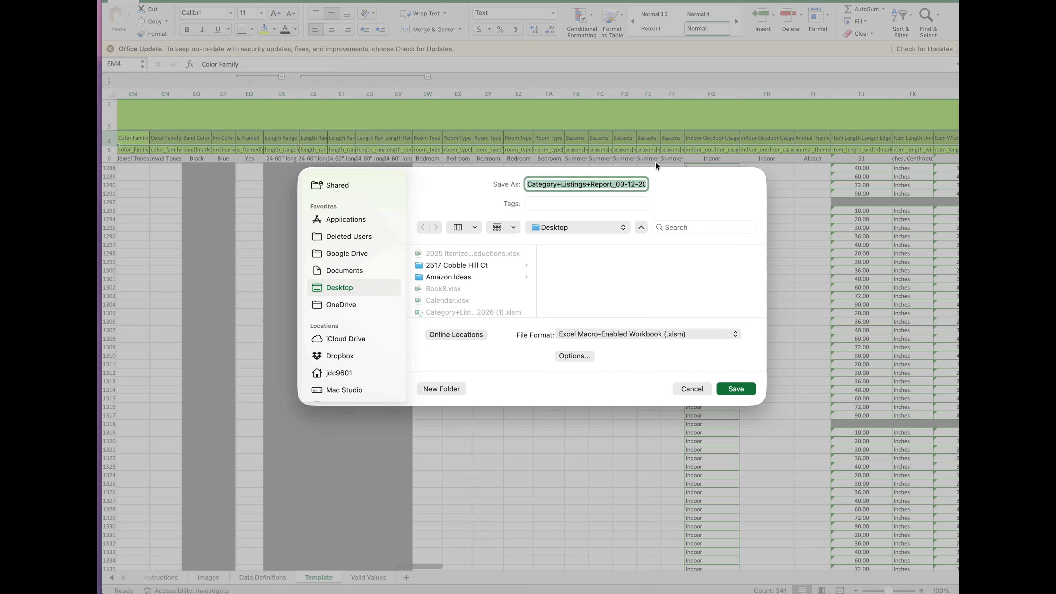
{"action": "left_click", "coordinate": [647, 184]}
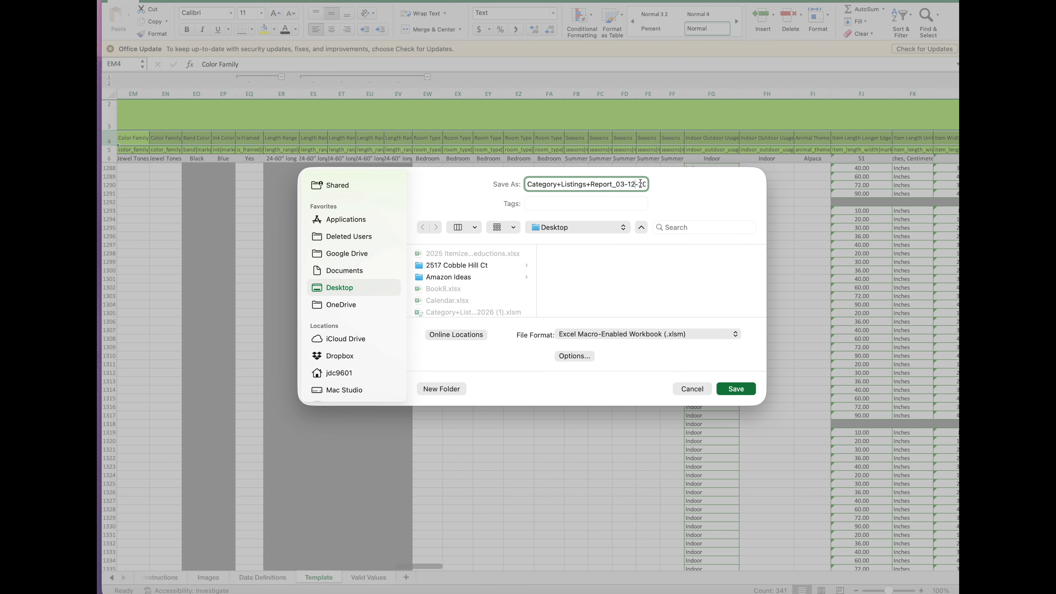
{"action": "type", "text": "v2"}
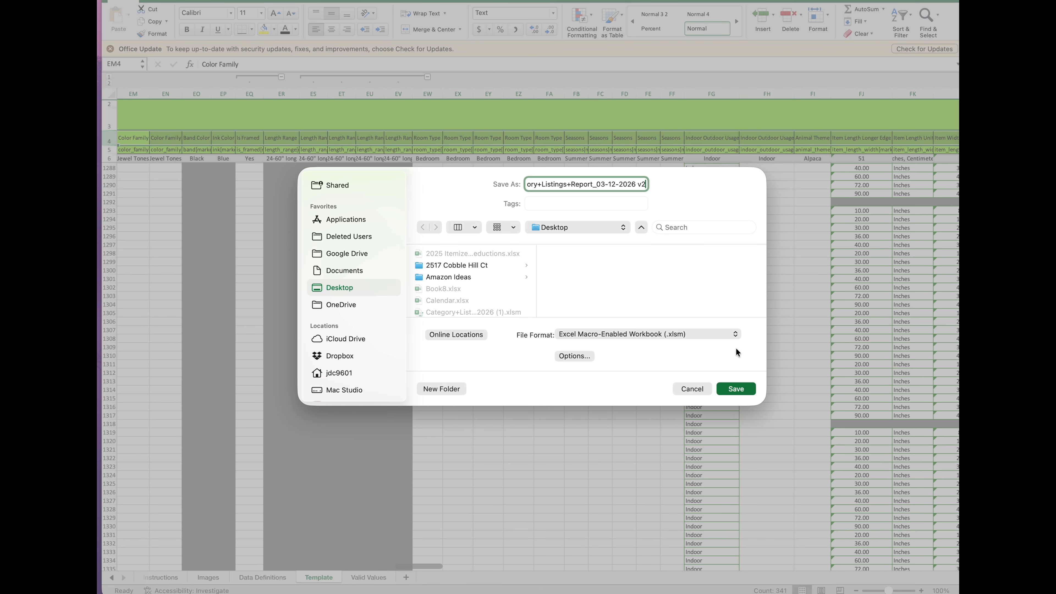
{"action": "left_click", "coordinate": [735, 388]}
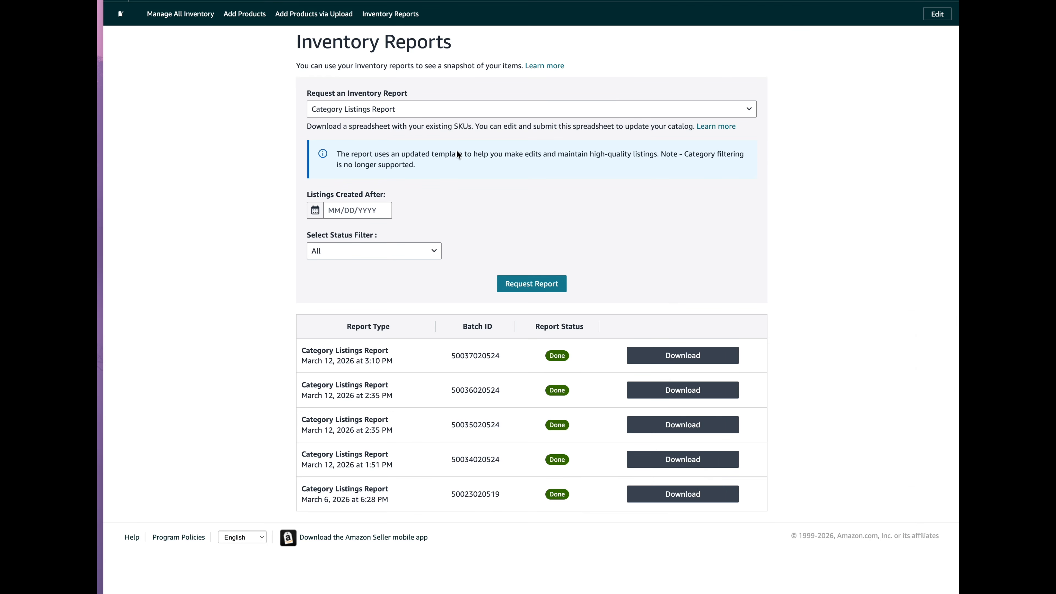
Step: In Amazon Seller Central, upload Category+Listings+Report_03-12-2026 v2.xlsm as a product spreadsheet and submit the products
{"action": "left_click", "coordinate": [318, 16]}
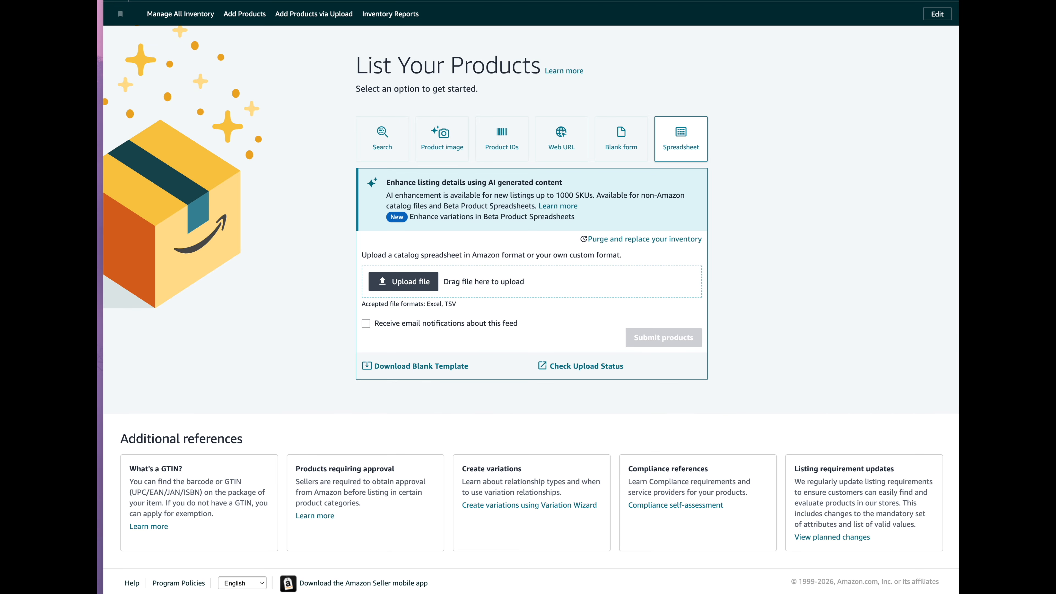
{"action": "left_click_drag", "start_coordinate": [833, 292], "coordinate": [552, 285]}
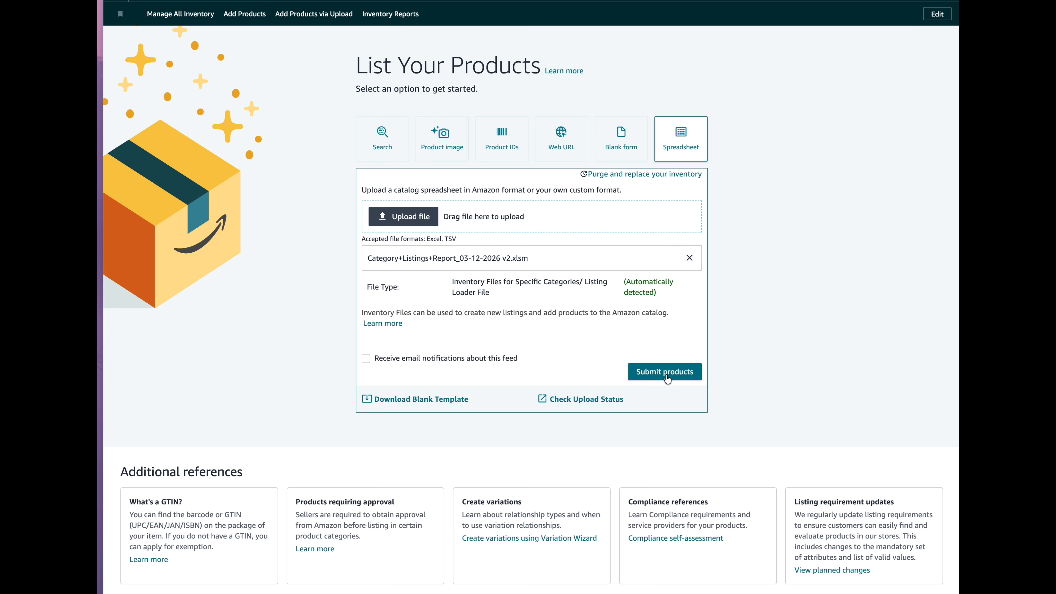
{"action": "left_click", "coordinate": [662, 381]}
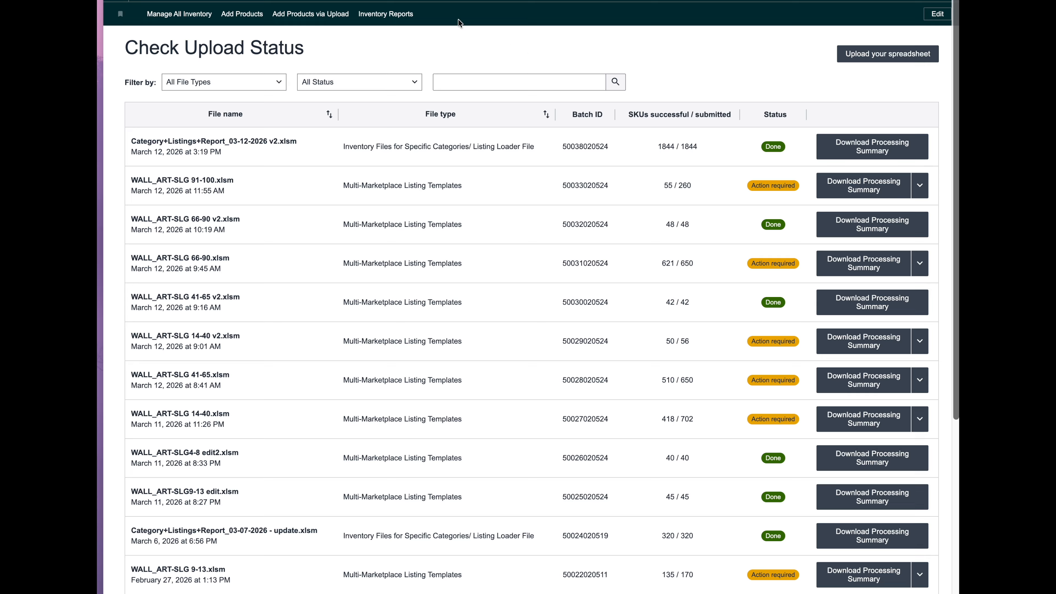
Step: Open the Manage All Inventory page
{"action": "left_click", "coordinate": [178, 17]}
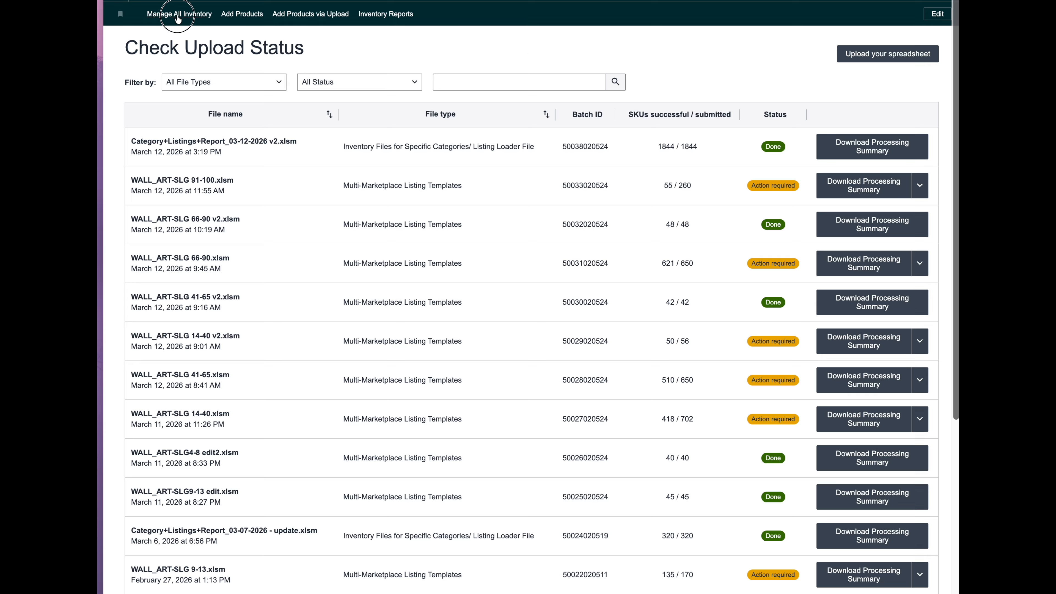